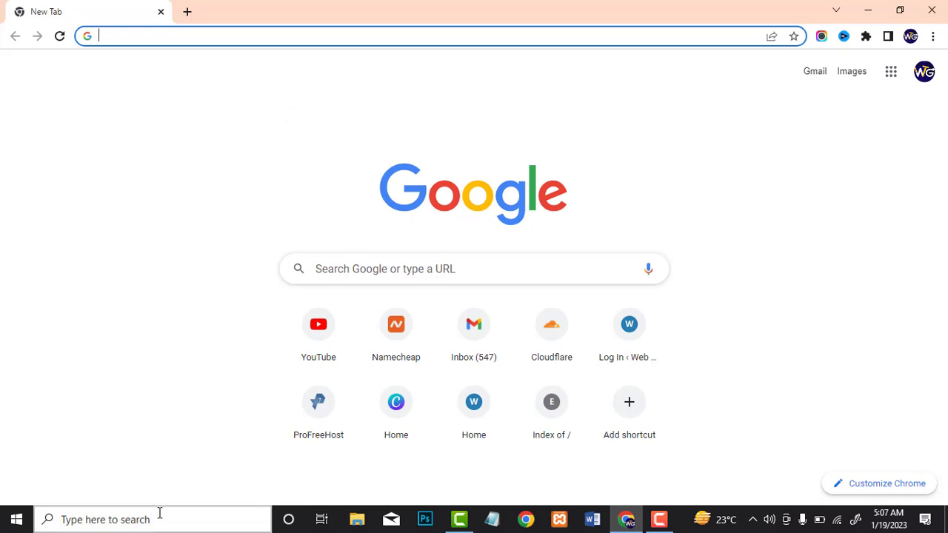
Open the medical.webtechguides.com site and go to its WordPress dashboard
text(me)
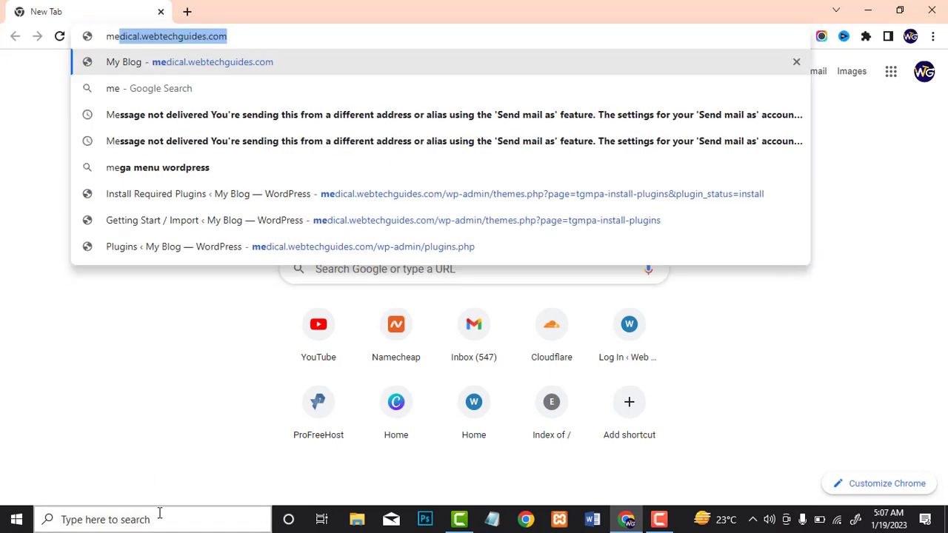
key(Return)
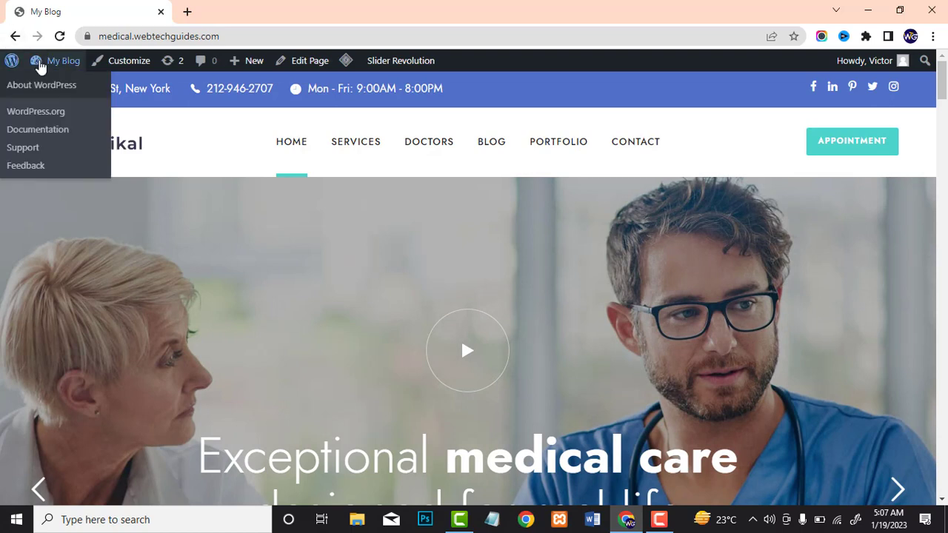
click(54, 67)
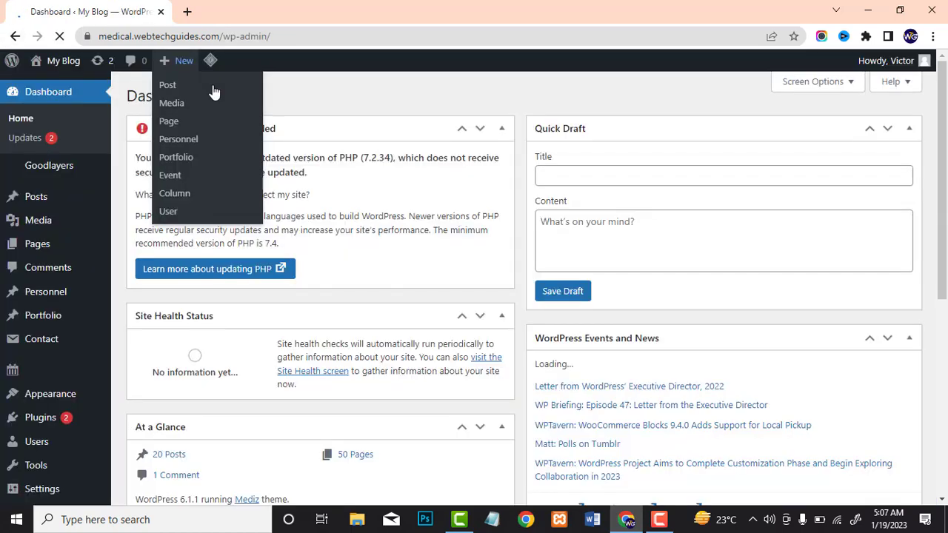
Open the installed plugins list and start adding a new plugin
scroll(111, 222, down, 2)
mouse_move(62, 272)
mouse_move(48, 292)
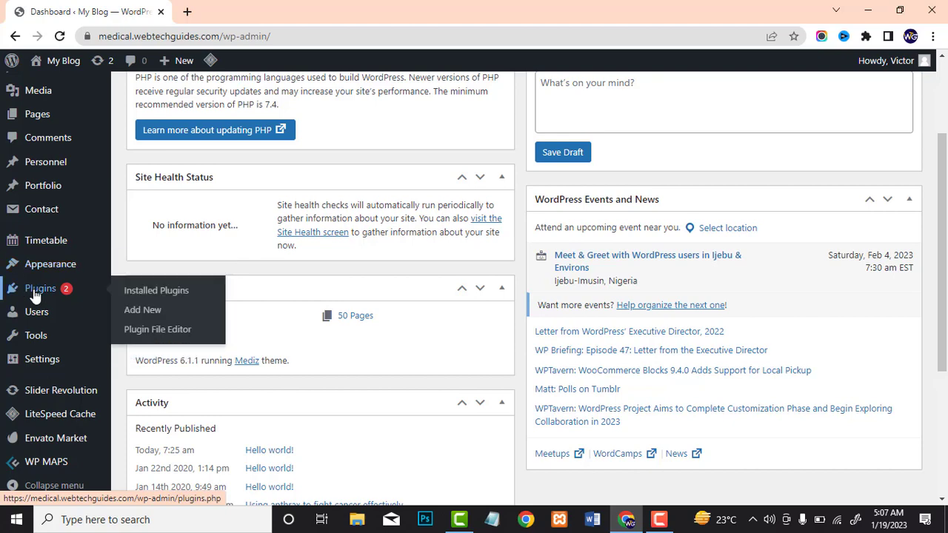
click(79, 296)
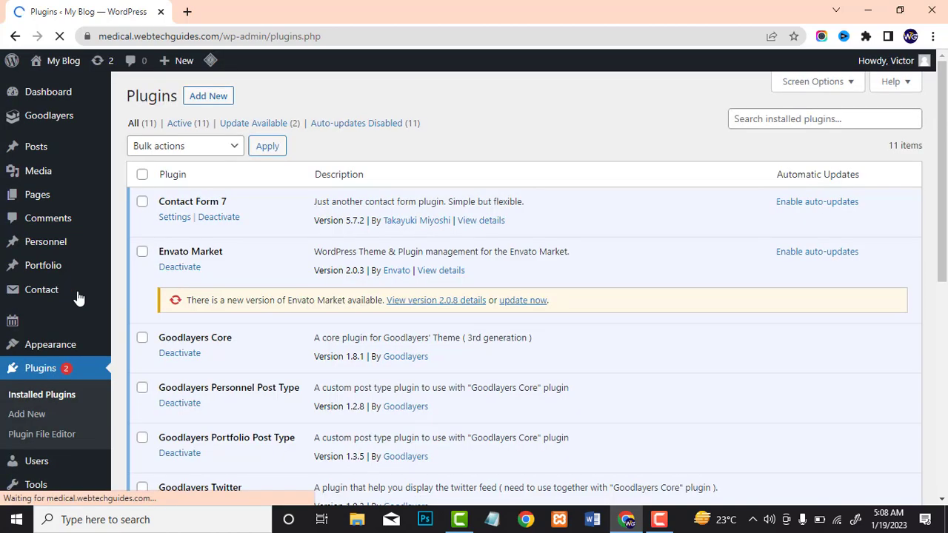
click(224, 101)
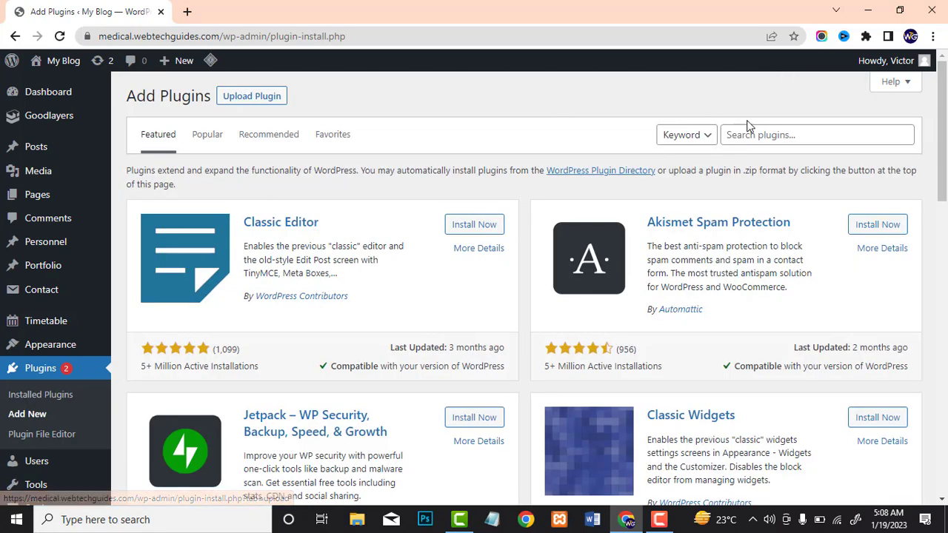
Search the plugin directory for "updraft", then install and activate the UpdraftPlus WordPress Backup Plugin
click(756, 134)
text(u)
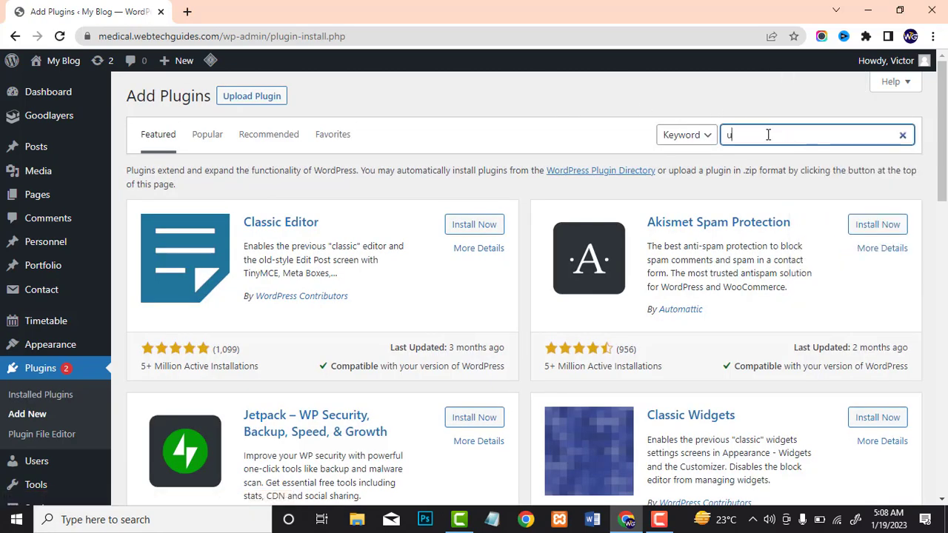
text(pdraft)
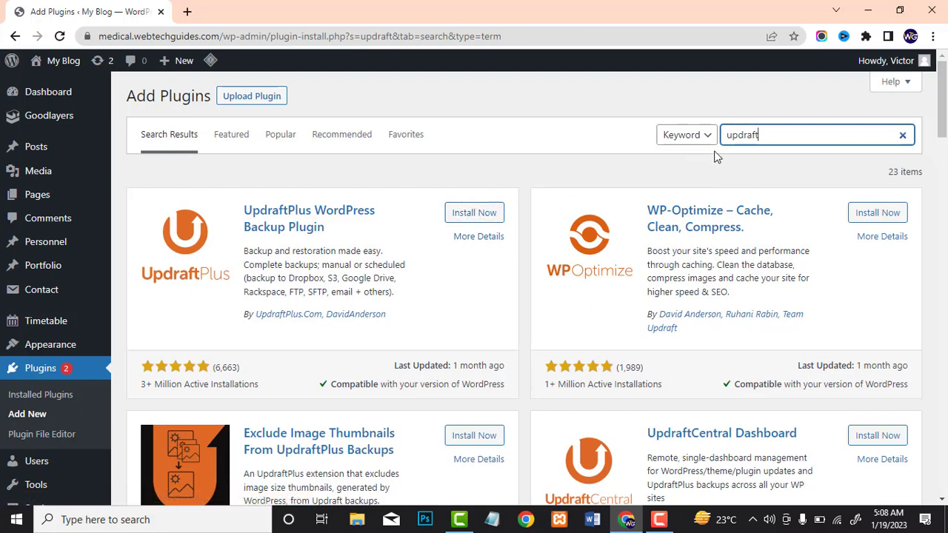
click(476, 216)
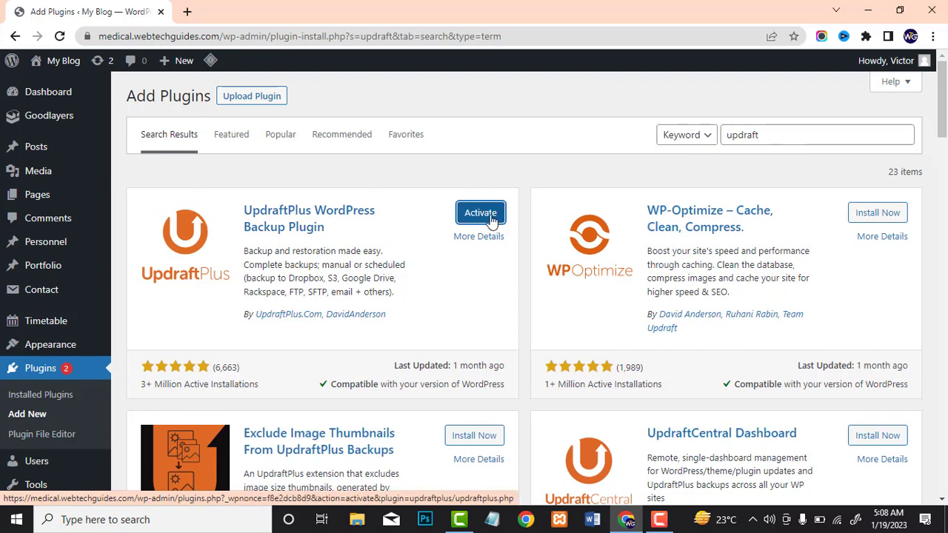
click(489, 217)
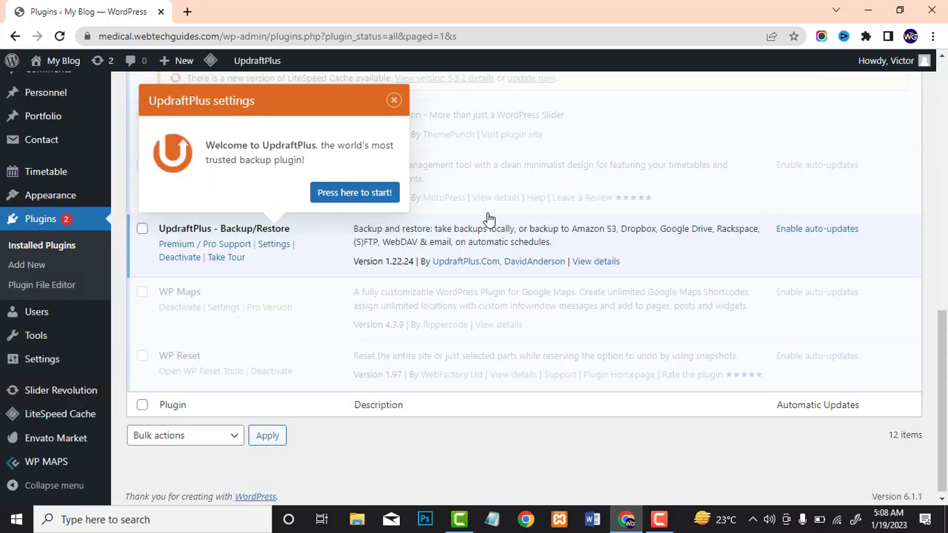
Open the UpdraftPlus settings, close the introductory tour and dismiss the welcome and LiteSpeed server notices
click(348, 199)
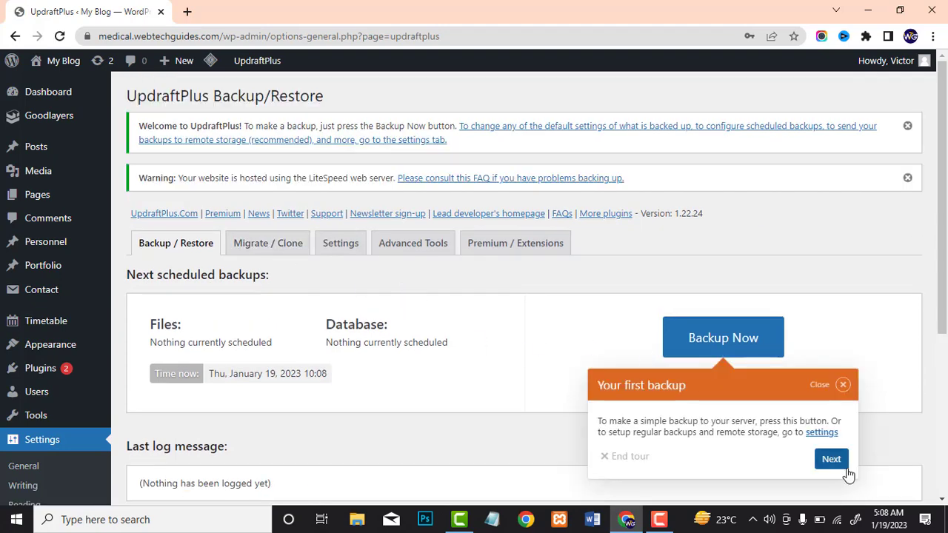
click(843, 384)
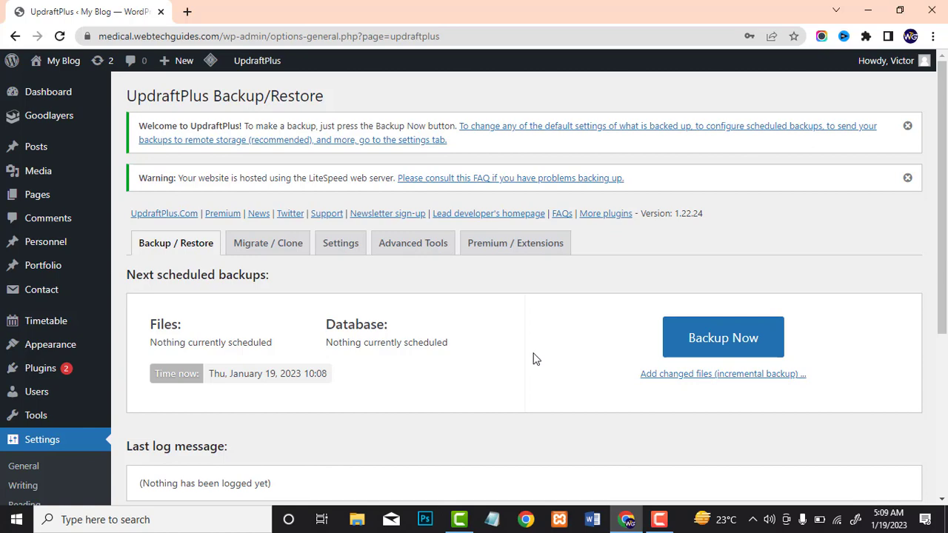
click(907, 126)
click(907, 126)
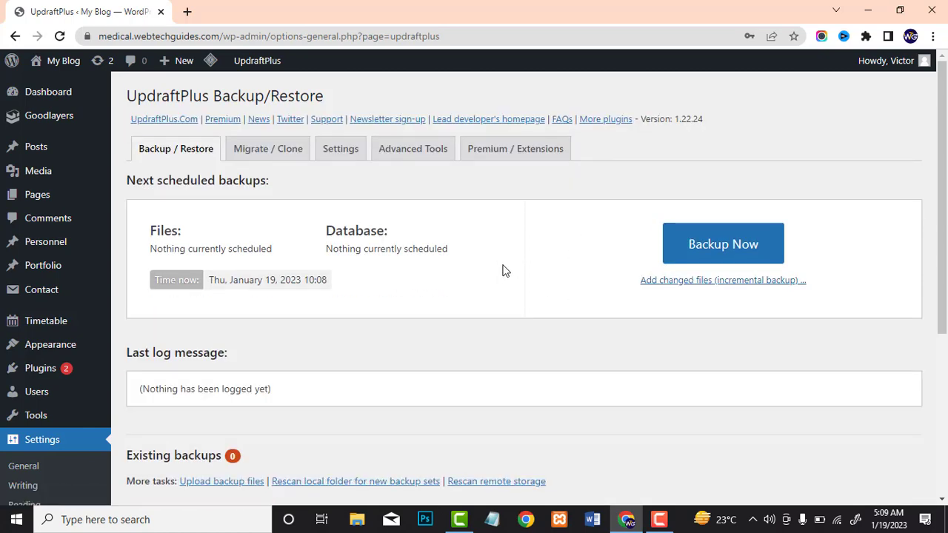
Back up the database and files, allow the backup to be deleted only manually, and check it among the existing backups
click(740, 250)
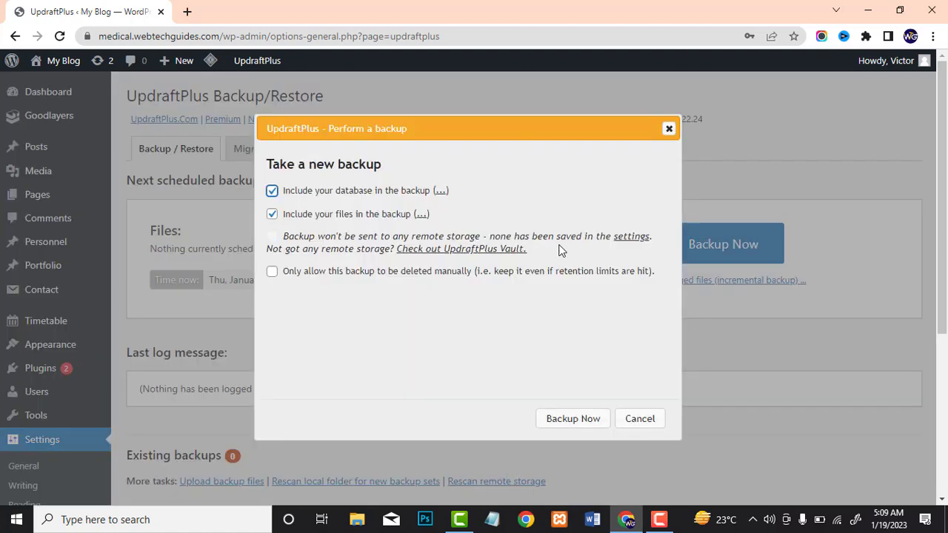
click(272, 271)
click(585, 414)
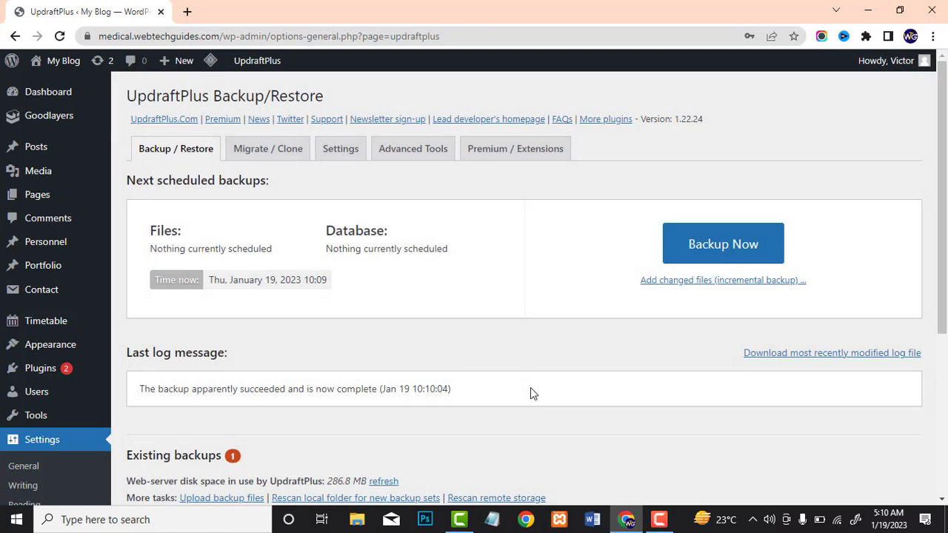
scroll(527, 385, down, 1)
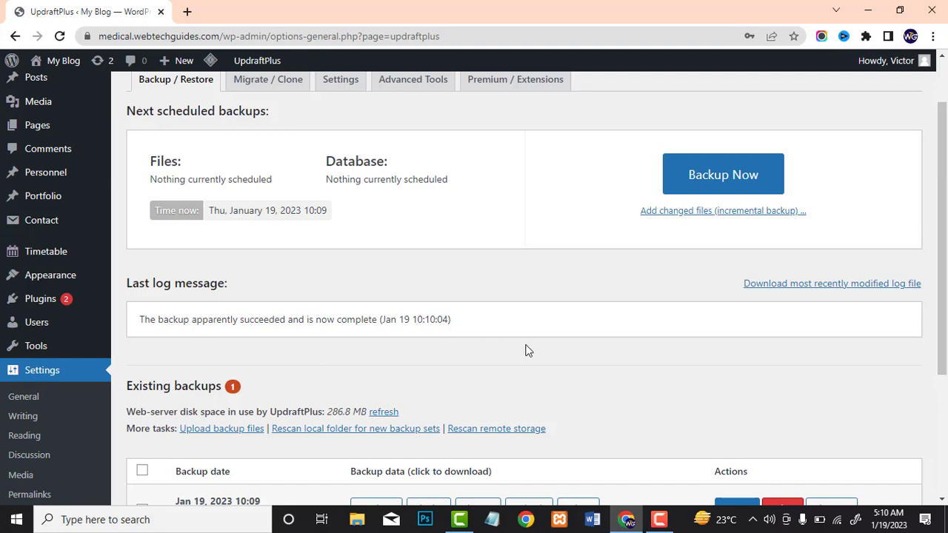
scroll(540, 357, down, 2)
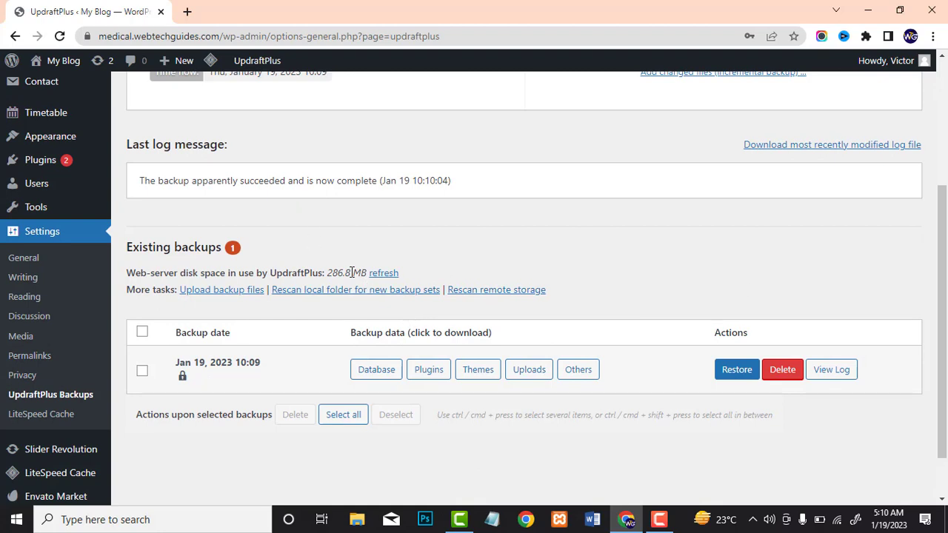
scroll(575, 322, down, 1)
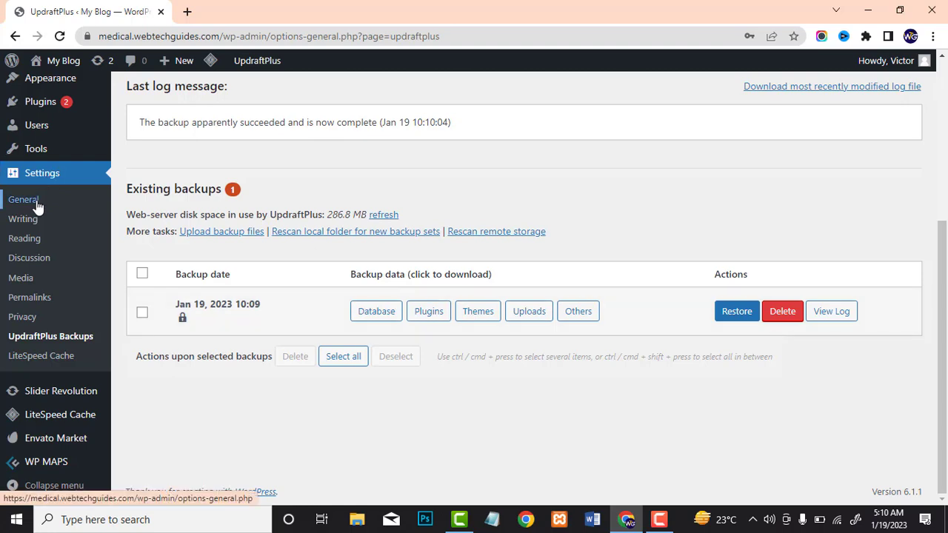
Open the live site in a new browser tab and look over its homepage content
scroll(51, 191, up, 2)
scroll(53, 192, up, 2)
mouse_move(56, 194)
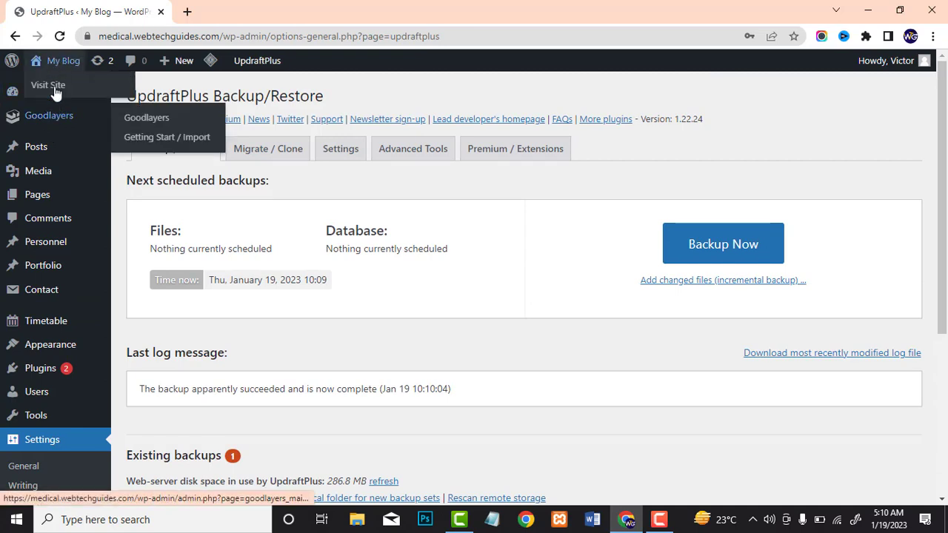
middle_click(63, 65)
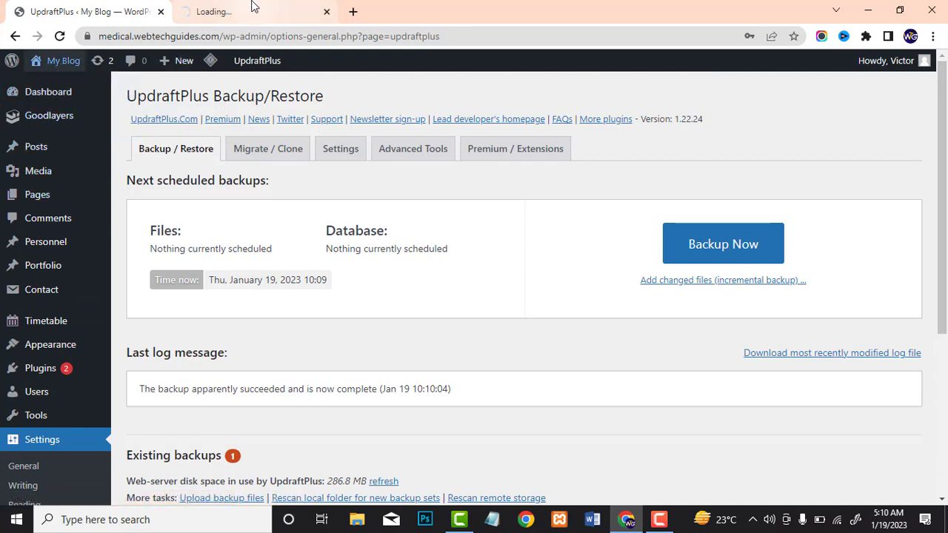
click(273, 6)
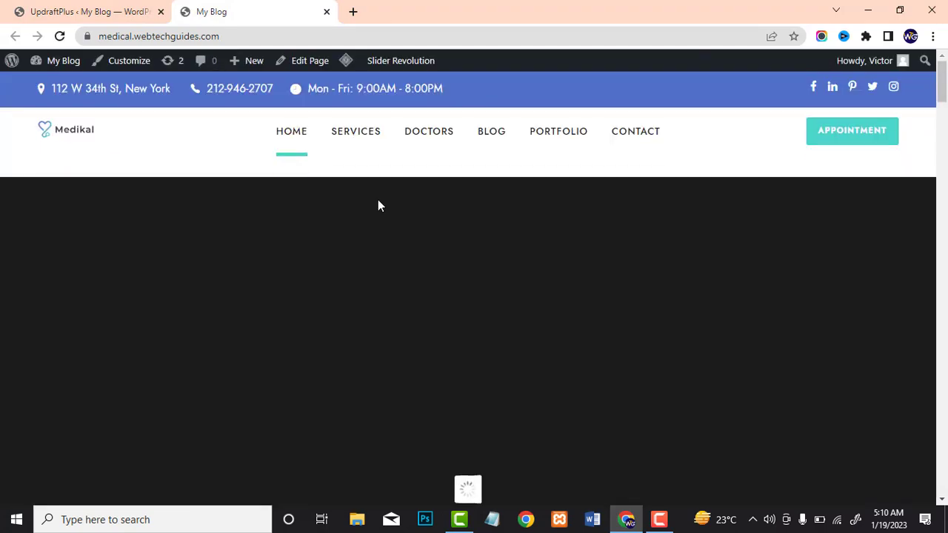
scroll(351, 185, down, 10)
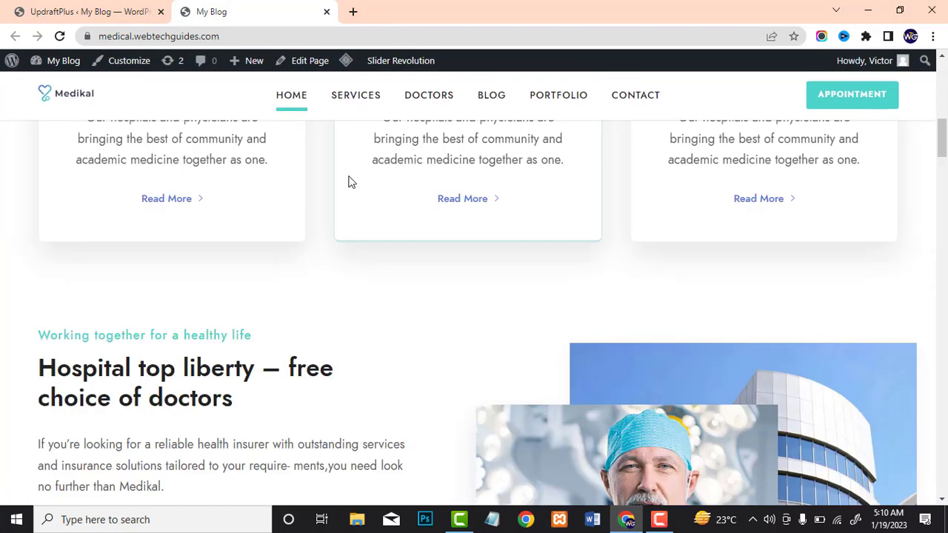
scroll(348, 182, down, 3)
scroll(355, 184, up, 20)
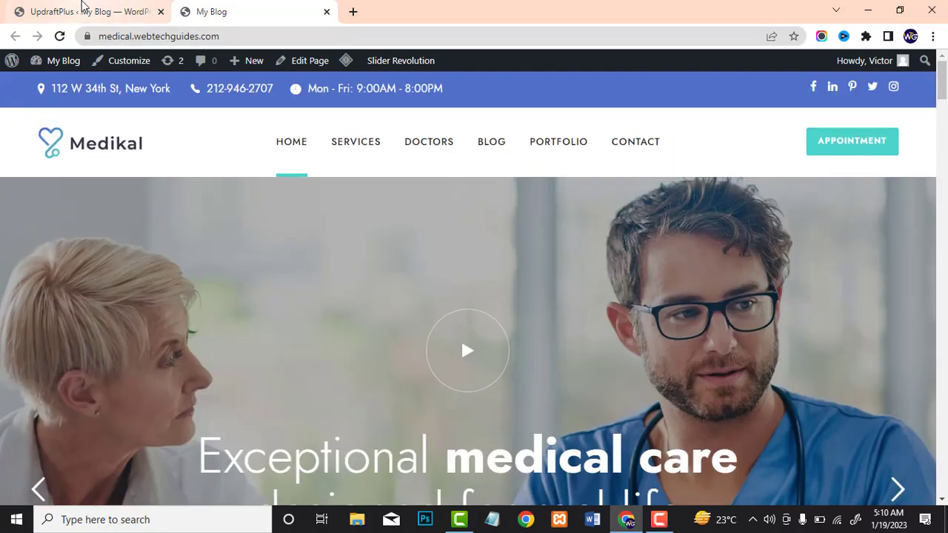
Return to the WordPress admin and move the Homepage front page to the trash
click(83, 10)
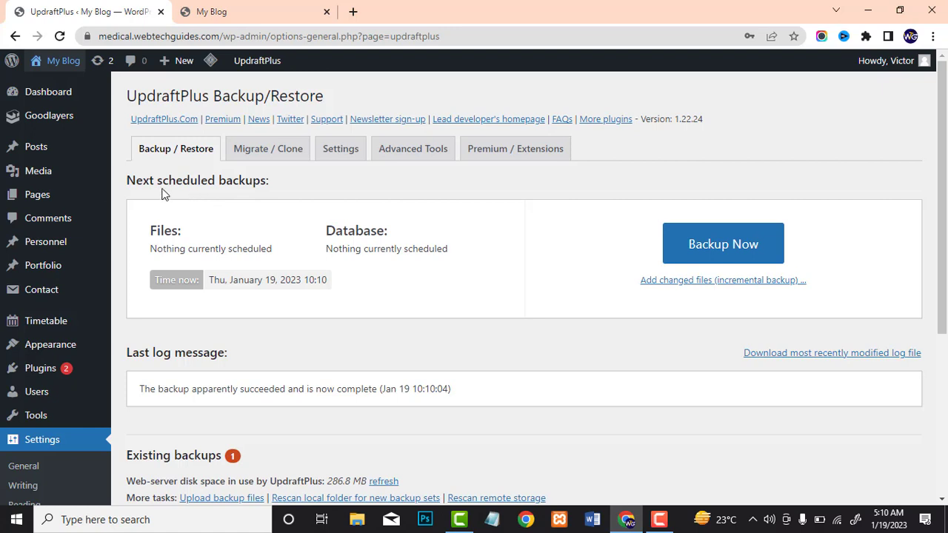
click(52, 196)
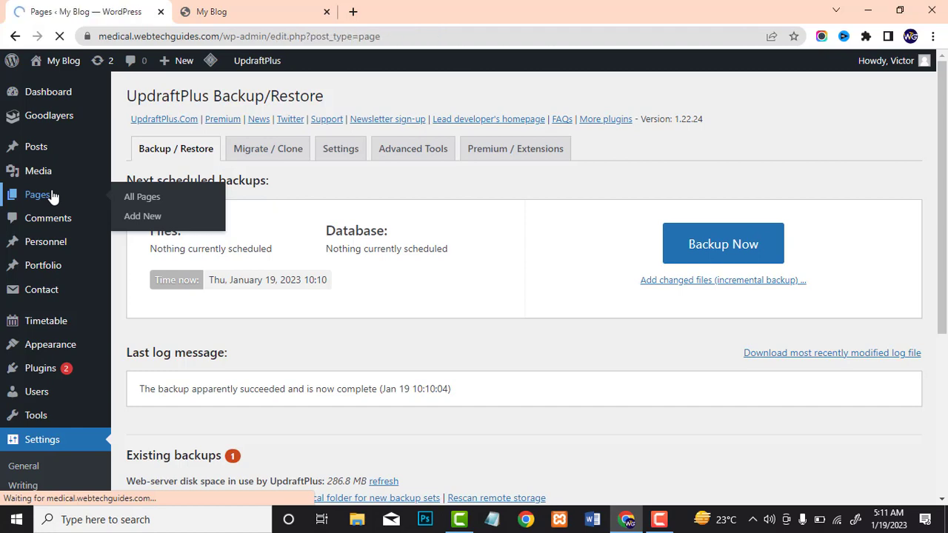
scroll(216, 351, down, 1)
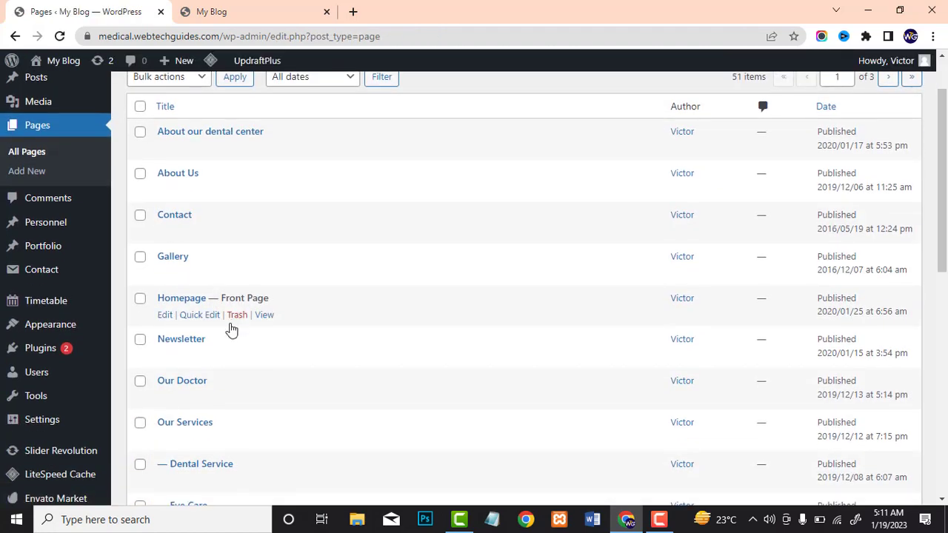
click(238, 314)
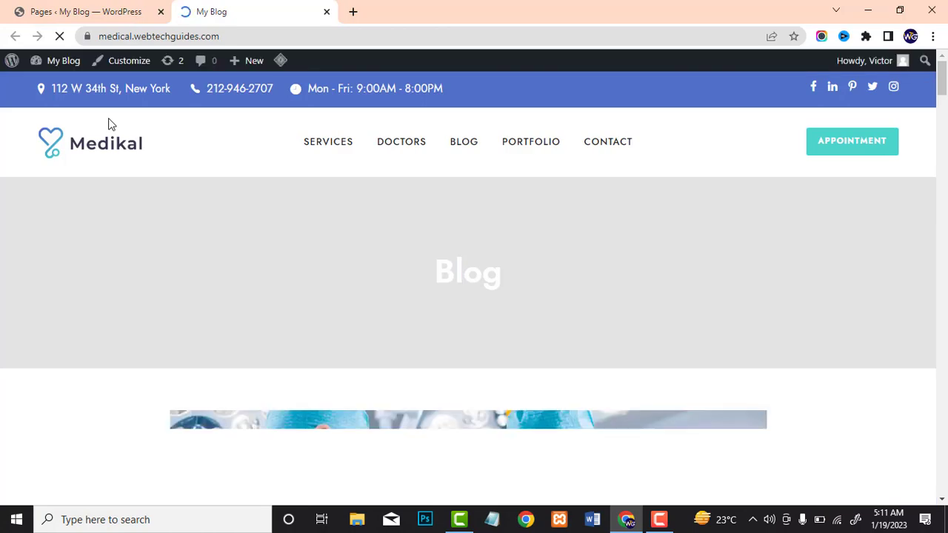
Examine the live site's front page for the effect of the trashed Homepage
scroll(281, 270, down, 3)
scroll(274, 258, down, 20)
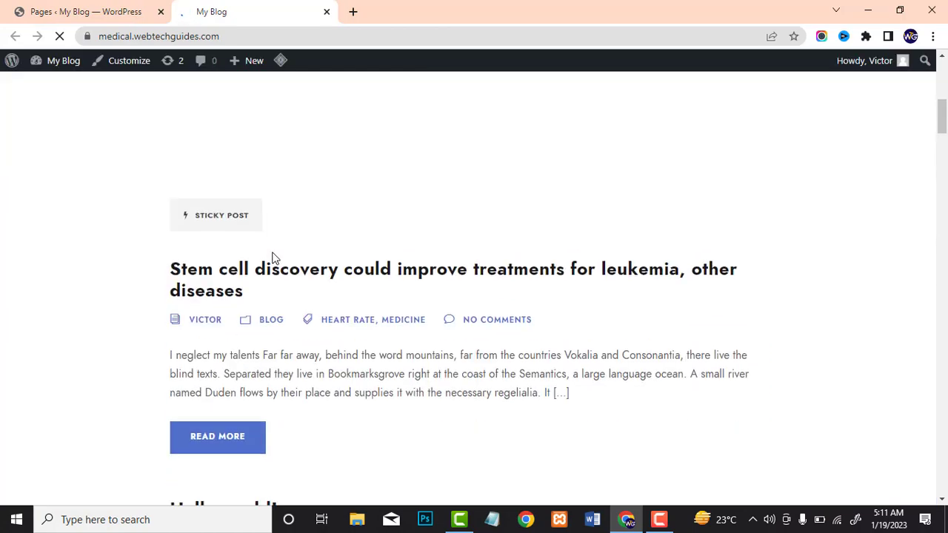
scroll(268, 246, up, 15)
scroll(272, 255, up, 10)
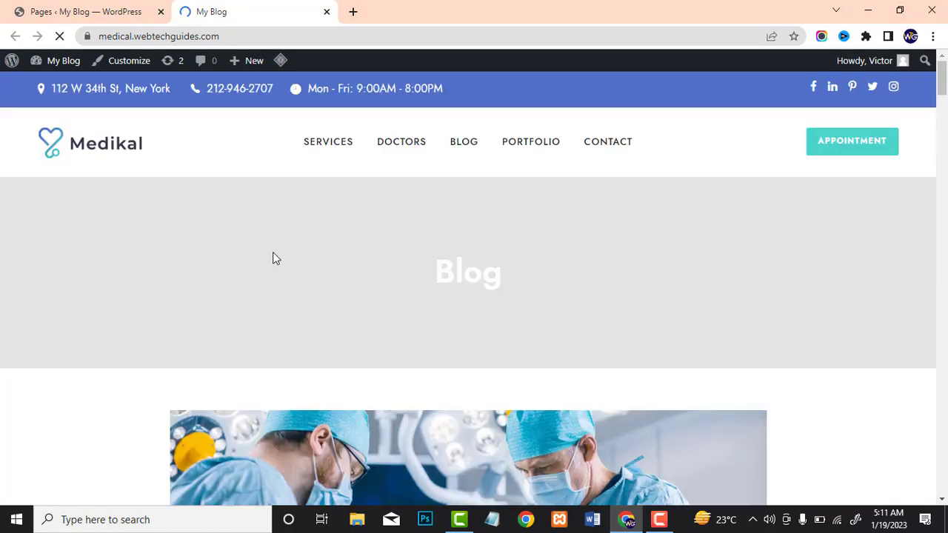
Return to the WordPress admin and open the UpdraftPlus Backups page at the existing backups list
key(ctrl+shift+Tab)
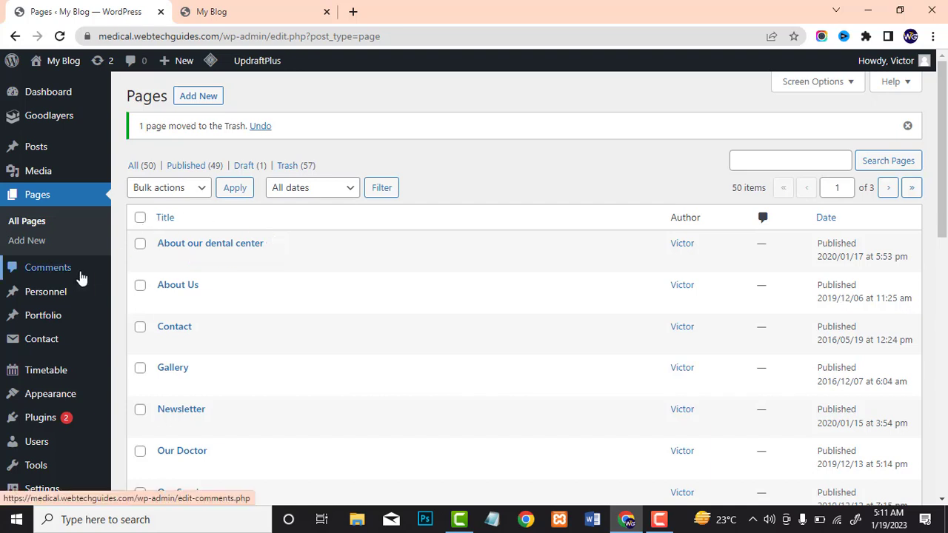
scroll(78, 275, down, 5)
mouse_move(51, 295)
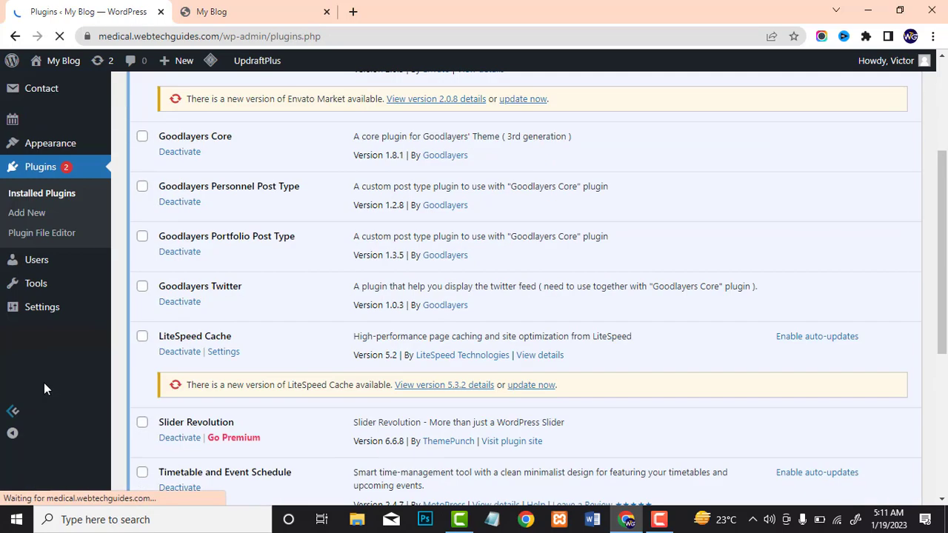
scroll(43, 382, down, 4)
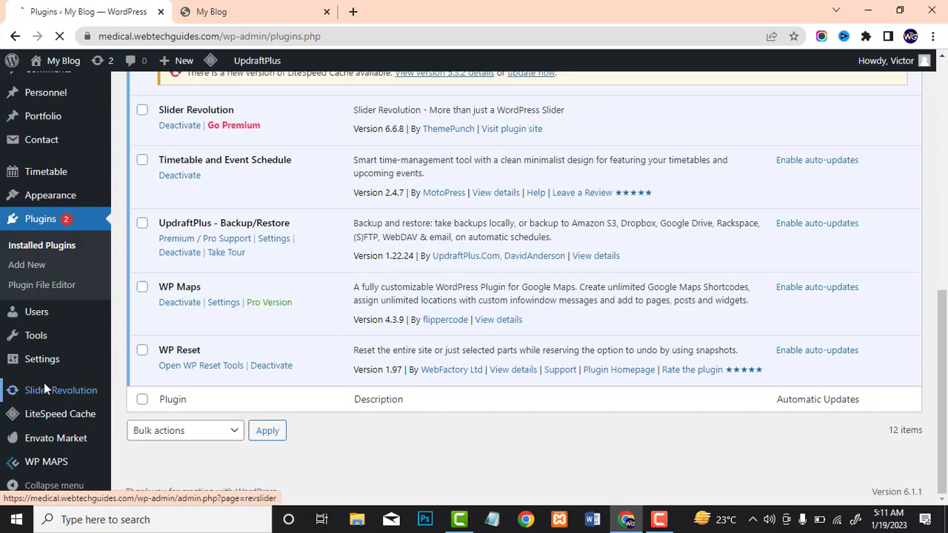
mouse_move(37, 348)
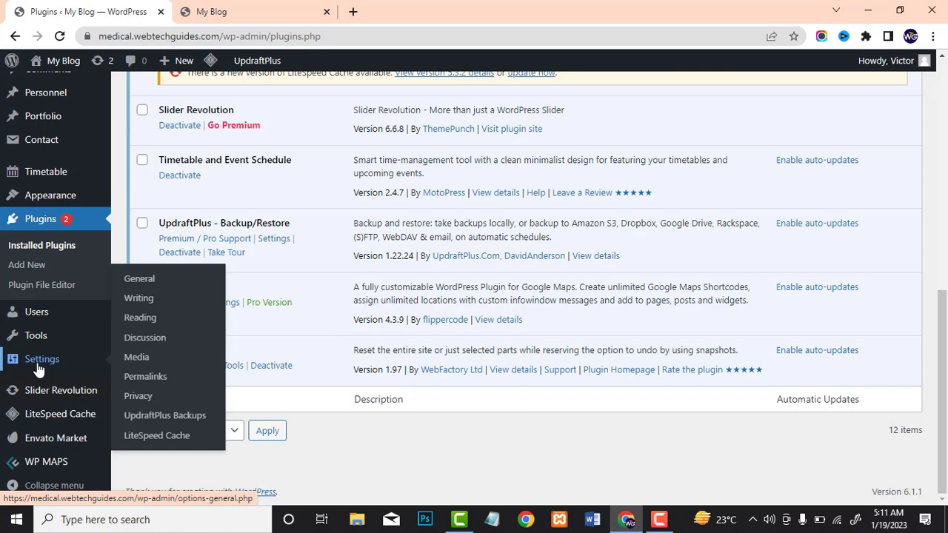
click(158, 421)
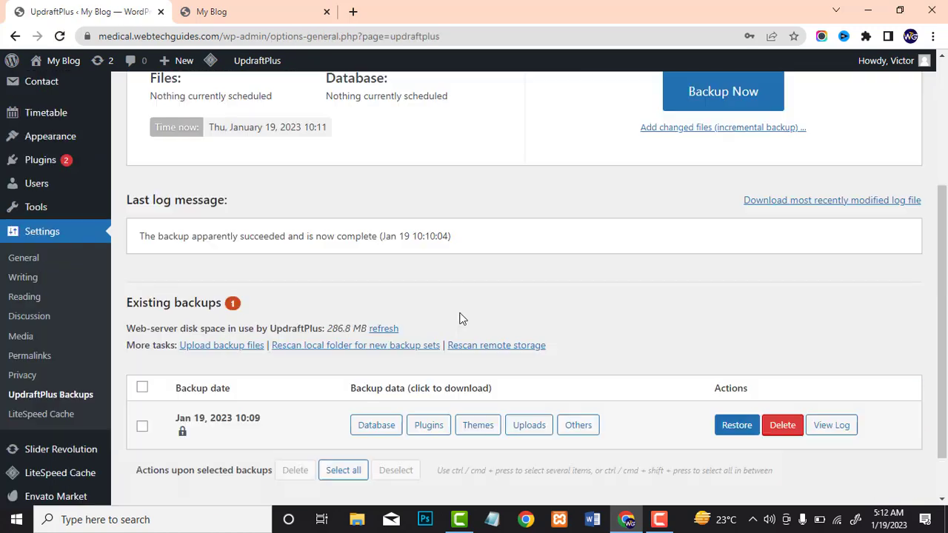
scroll(461, 318, down, 1)
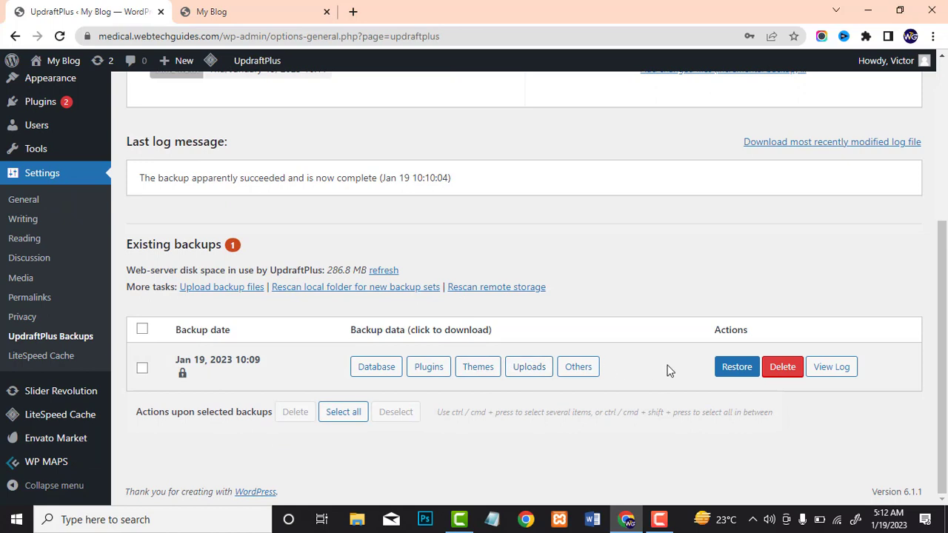
Start restoring the Jan 19, 2023 10:09 backup and include its Plugins, Themes, Uploads, Others and Database components
click(737, 367)
click(500, 162)
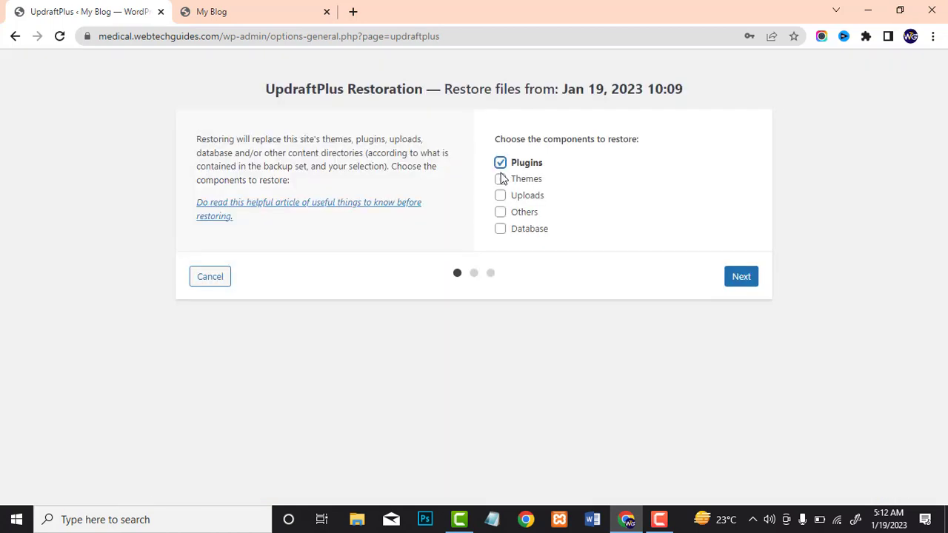
click(500, 179)
click(500, 195)
click(500, 213)
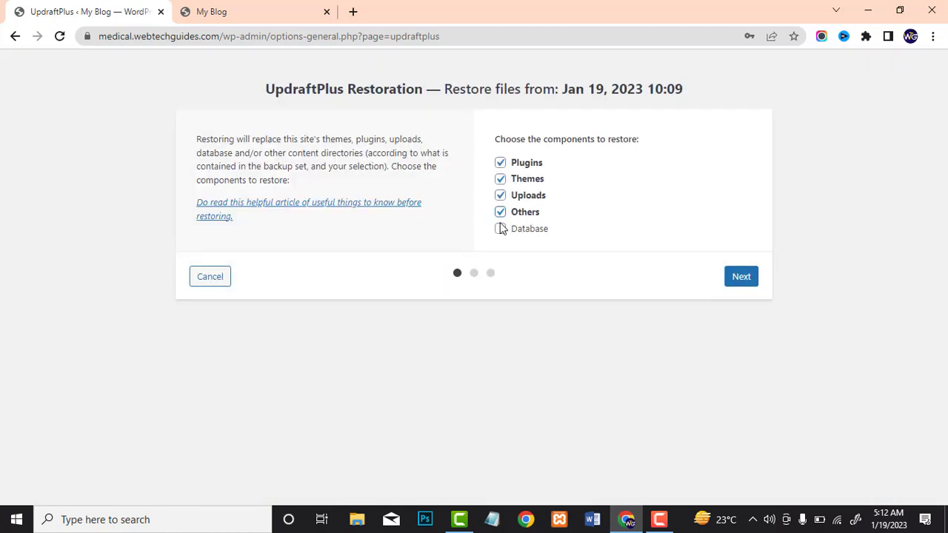
click(499, 229)
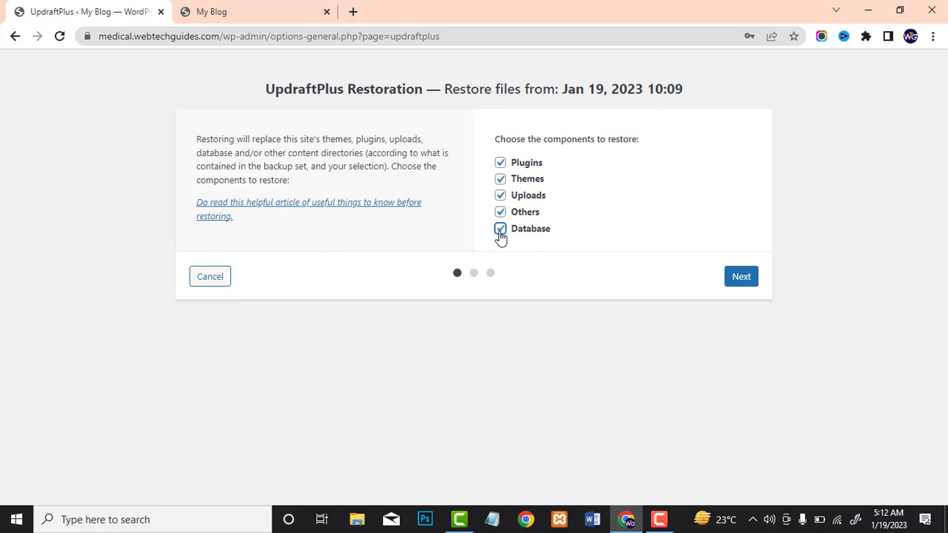
Prepare the backup files, run the restoration and return to the UpdraftPlus configuration
click(746, 276)
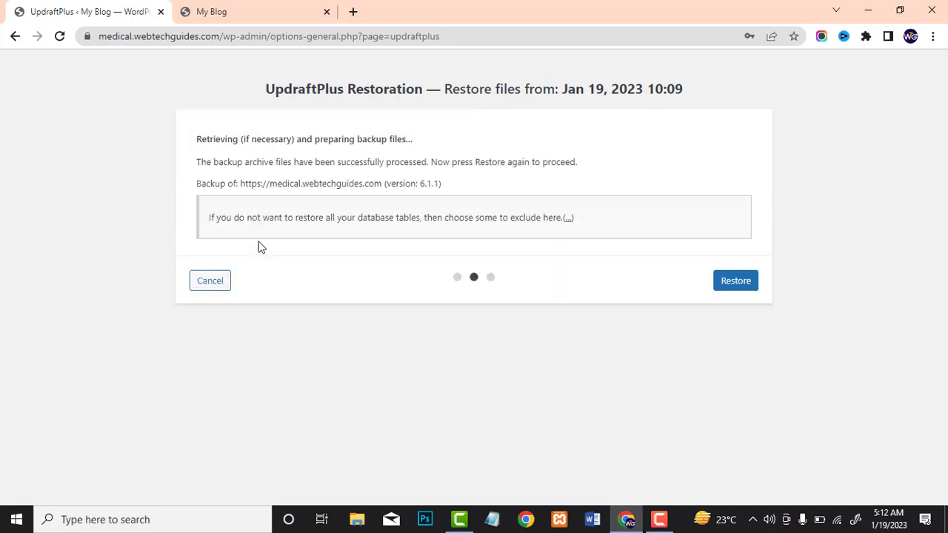
click(743, 283)
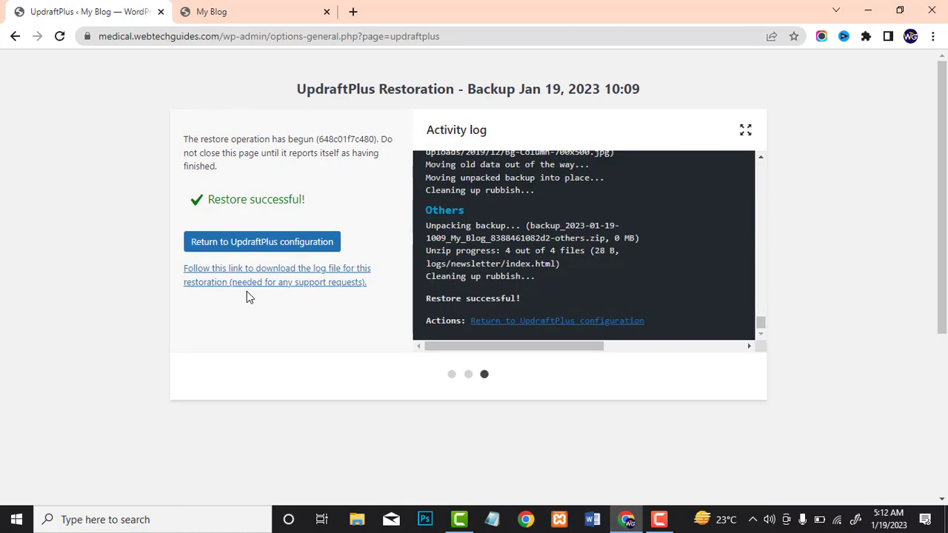
click(264, 245)
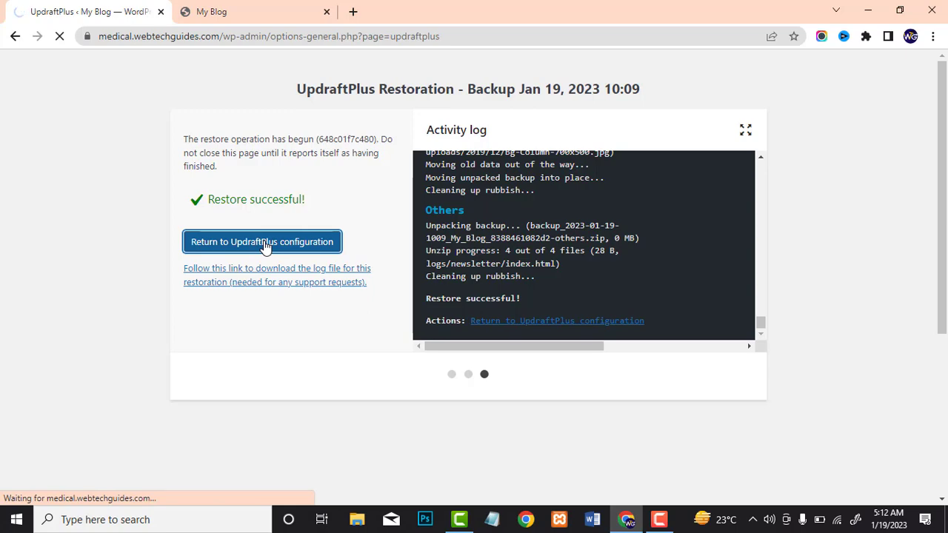
Reload the live site's front page and examine whether the homepage content is back
click(59, 37)
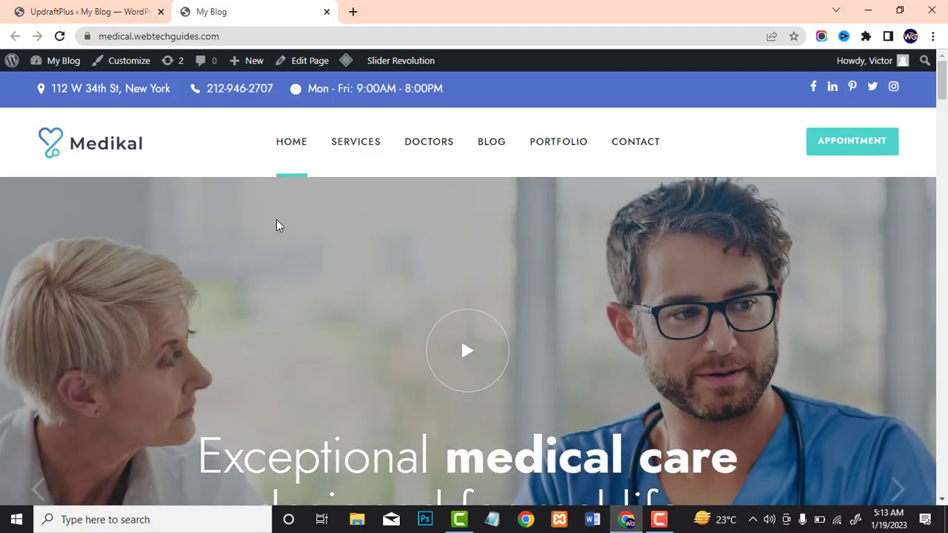
scroll(484, 234, down, 5)
scroll(485, 233, down, 15)
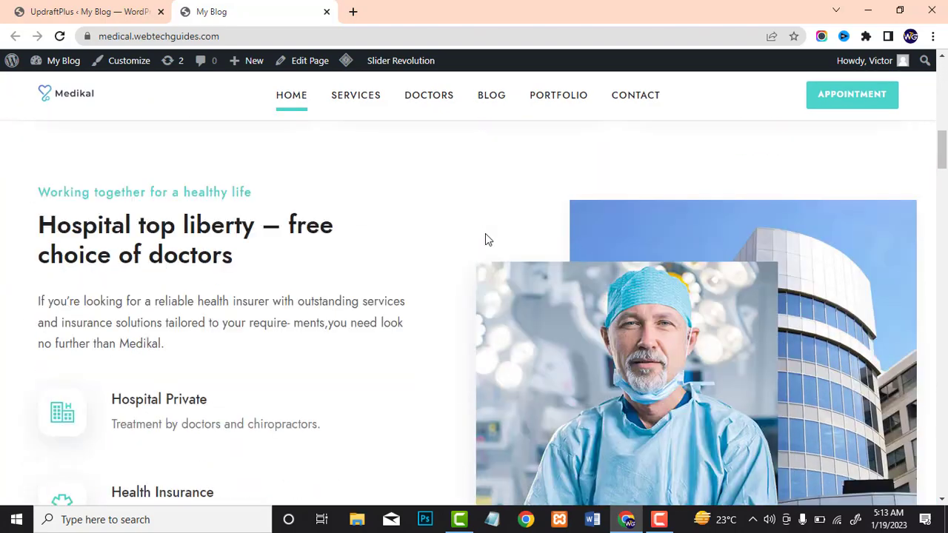
scroll(486, 234, up, 15)
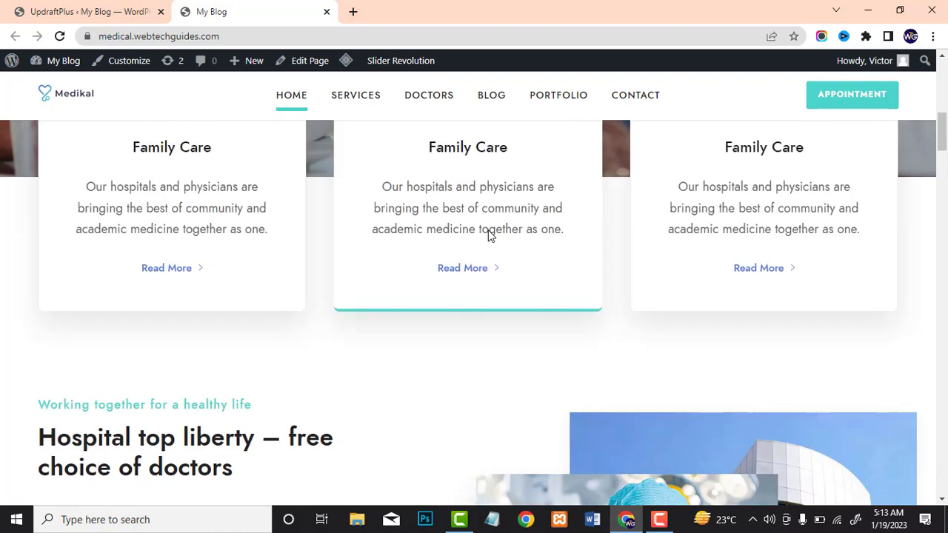
scroll(484, 237, up, 6)
Return to the UpdraftPlus page in the WordPress admin and dismiss the welcome notice
click(49, 6)
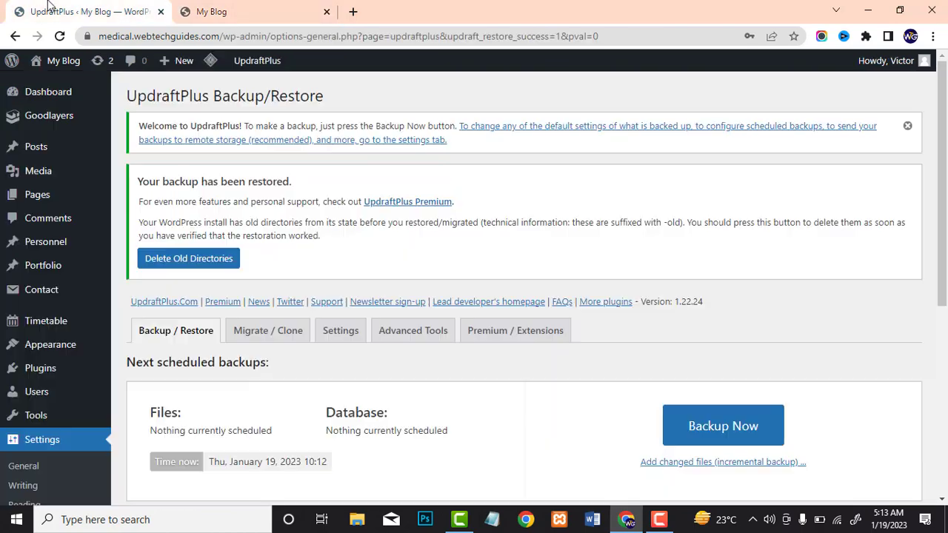
click(907, 127)
In the UpdraftPlus settings, set the files and database backup schedules to Weekly, retaining 4 scheduled backups each
scroll(488, 239, down, 2)
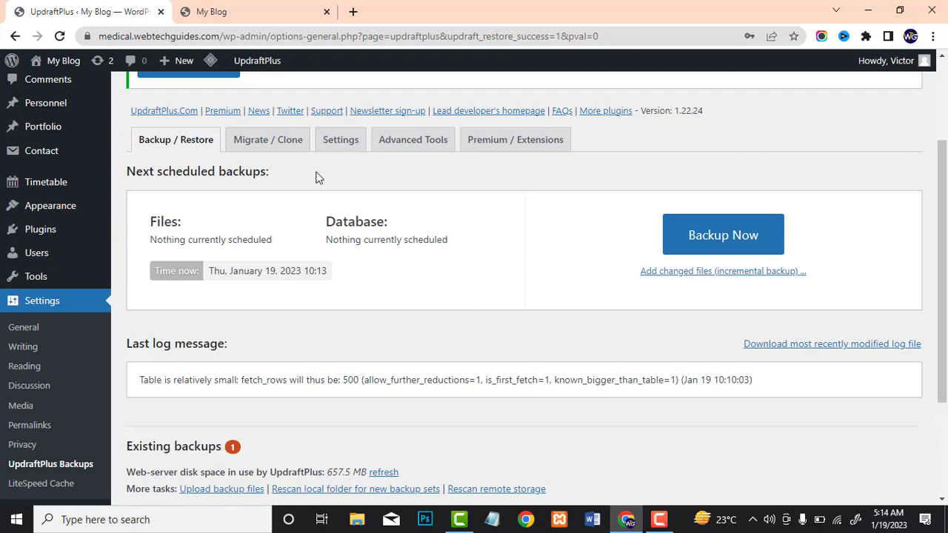
click(340, 150)
click(346, 185)
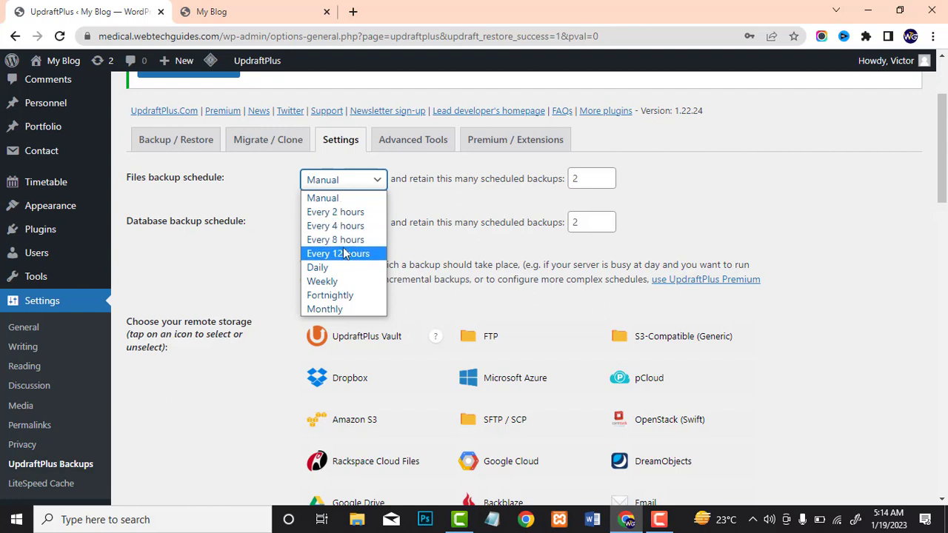
click(351, 283)
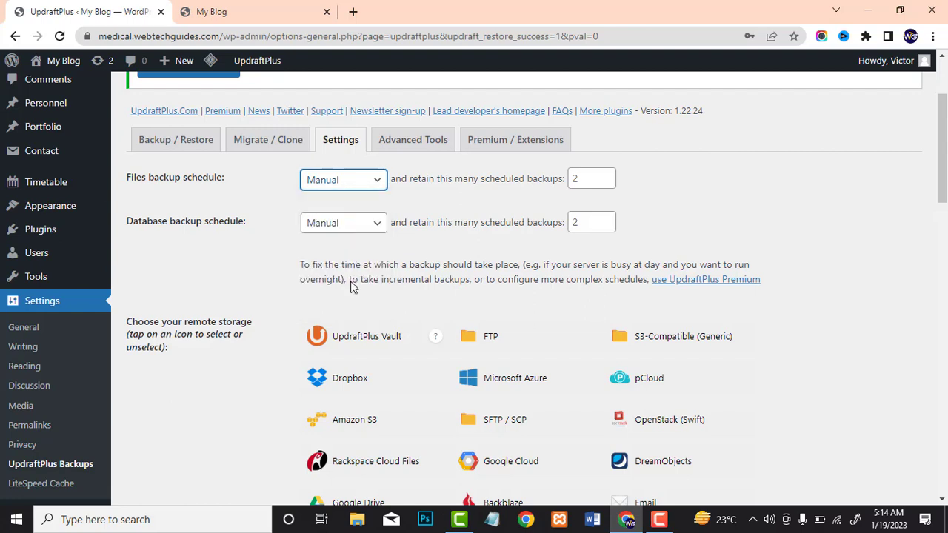
click(370, 230)
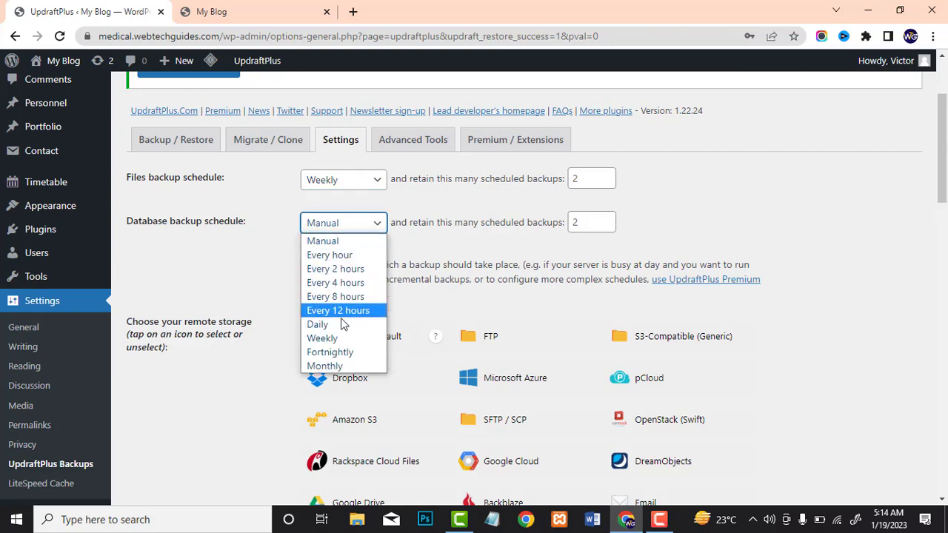
click(341, 336)
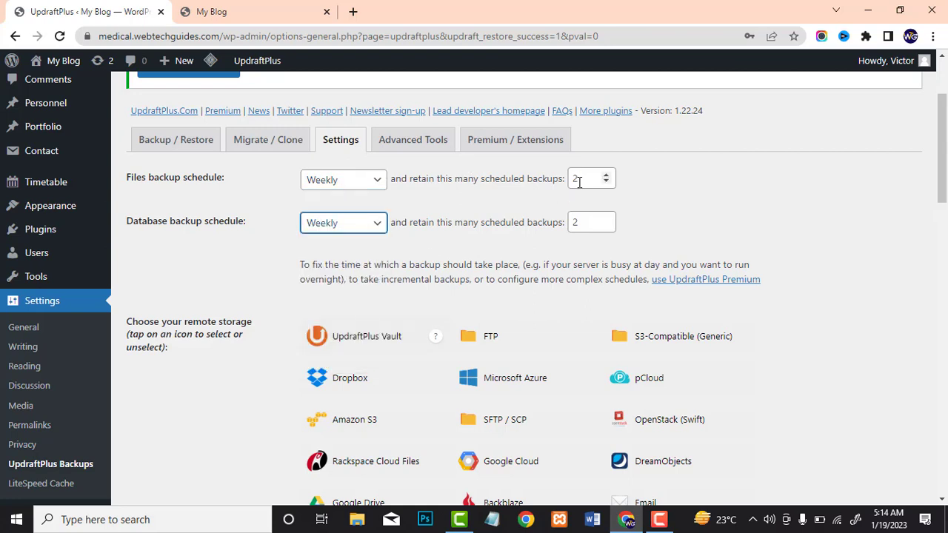
drag(580, 181, 552, 181)
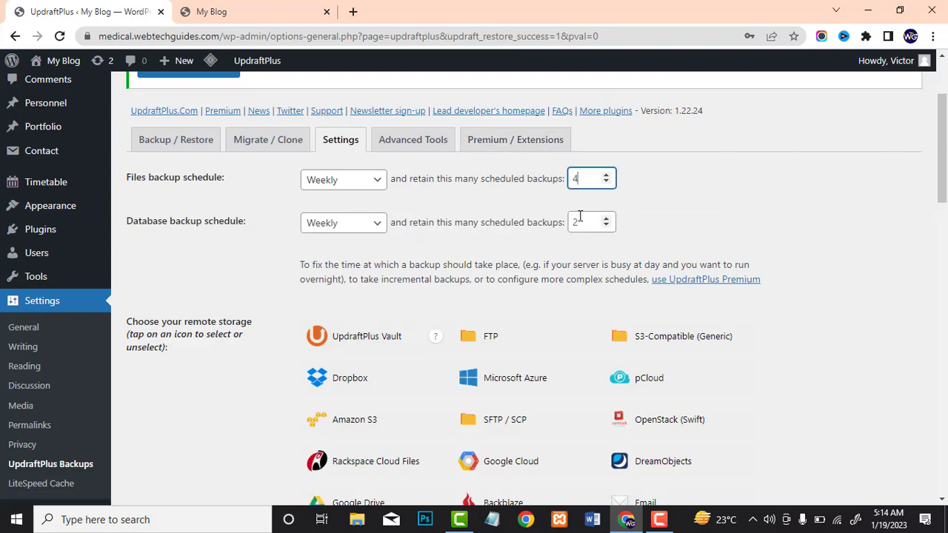
drag(576, 222, 533, 219)
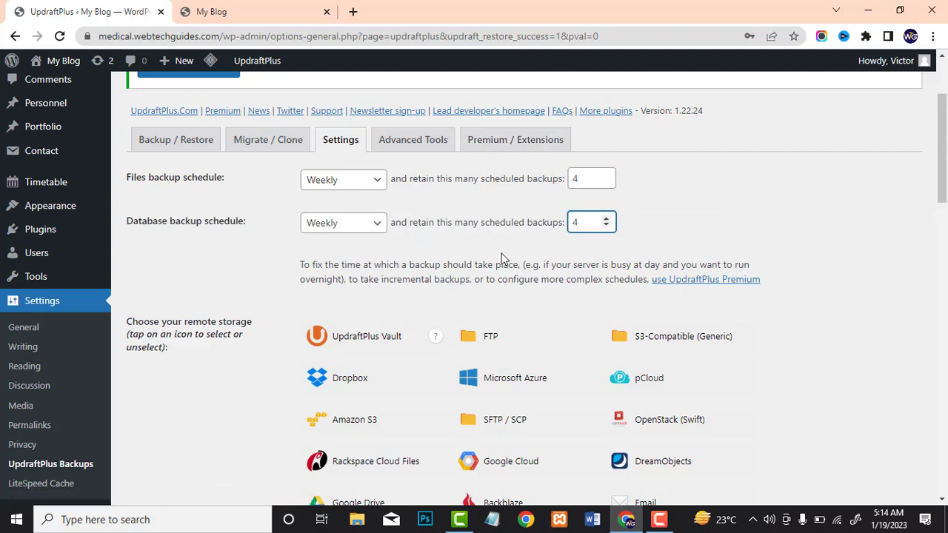
Choose Google Drive as the remote storage for the UpdraftPlus backups
scroll(504, 259, down, 1)
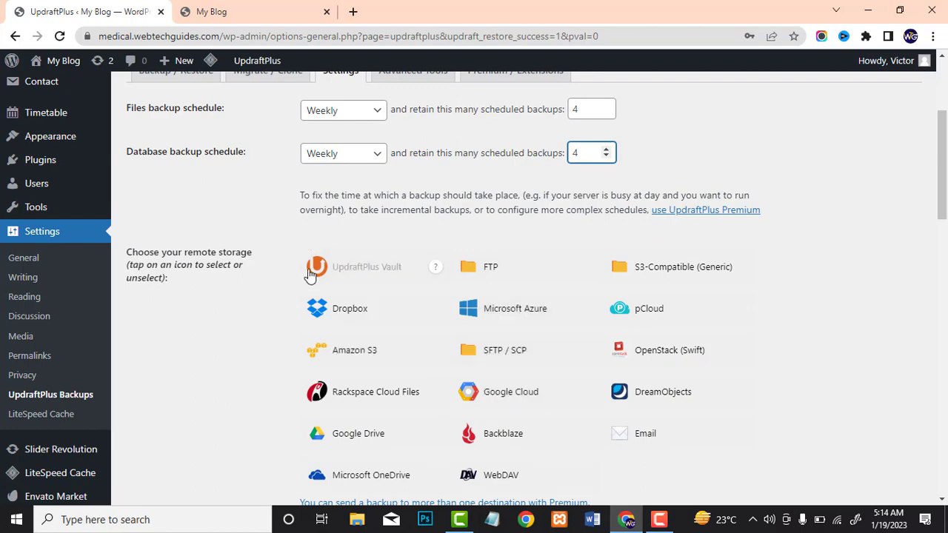
scroll(338, 395, down, 3)
scroll(298, 232, up, 1)
scroll(372, 257, up, 1)
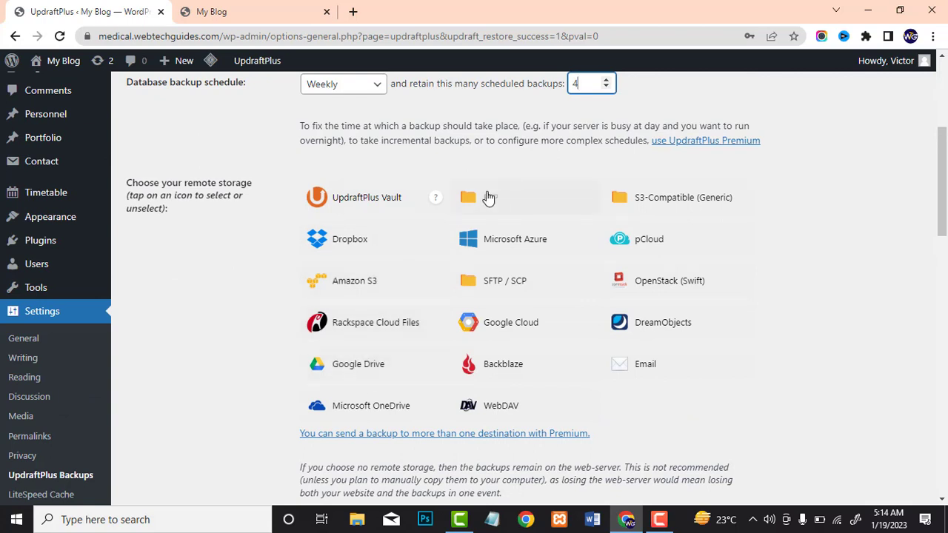
click(368, 371)
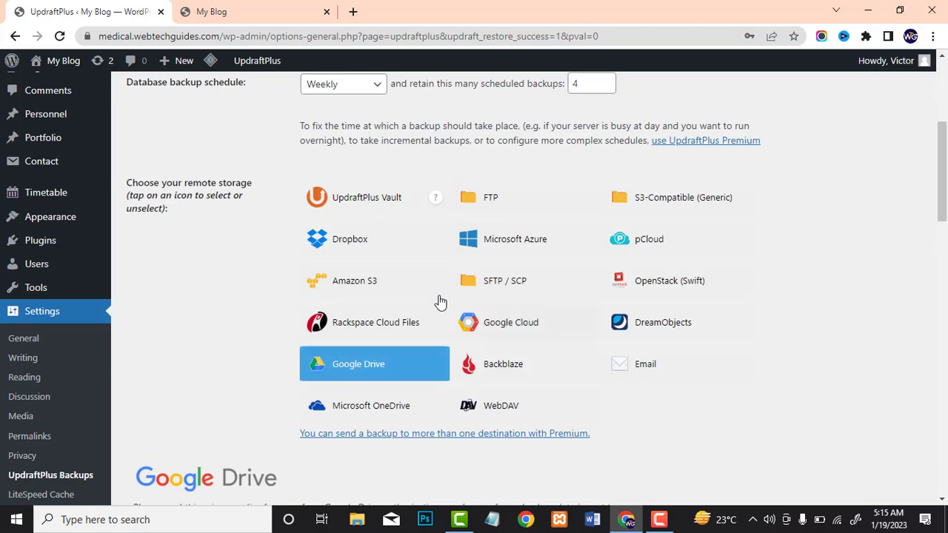
Authenticate Google Drive with the Google account, allow UpdraftPlus access and complete the setup
scroll(429, 326, down, 3)
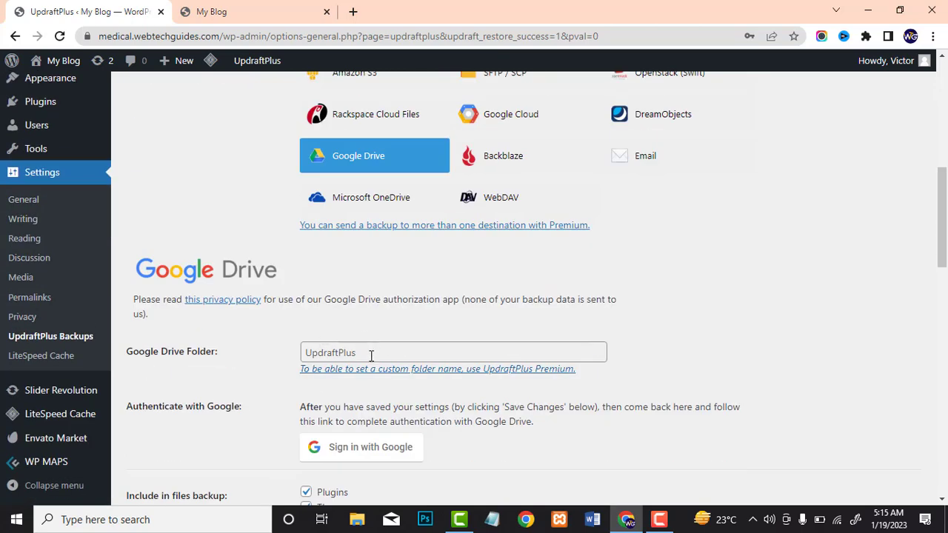
scroll(587, 380, down, 3)
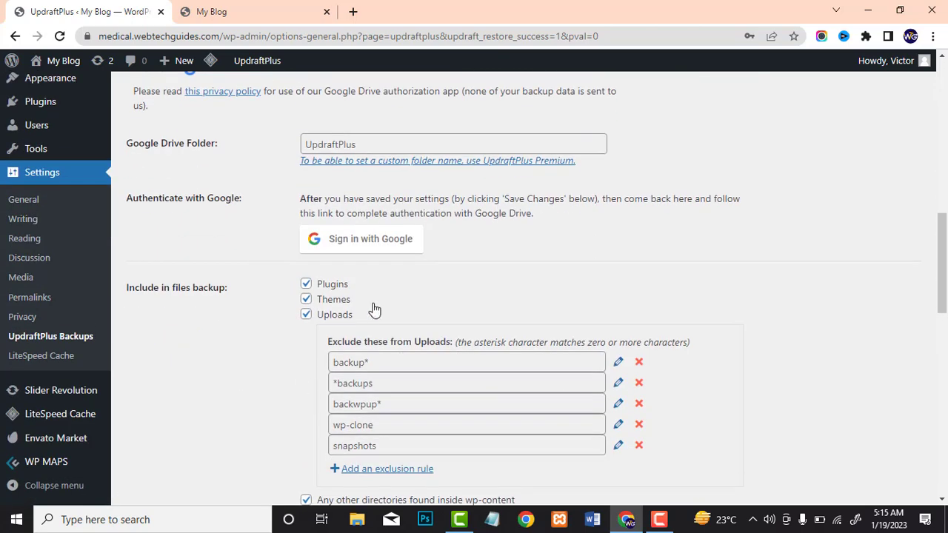
click(382, 238)
click(541, 114)
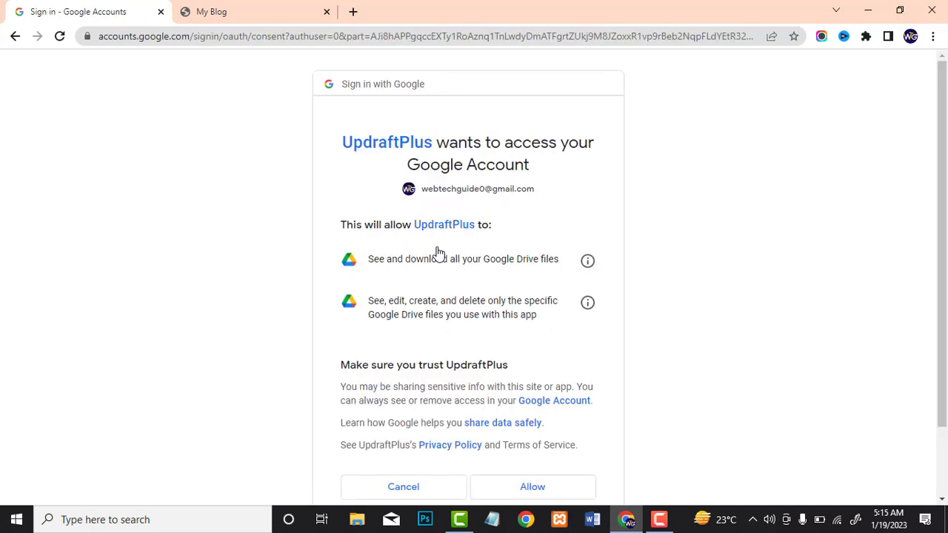
scroll(533, 345, down, 2)
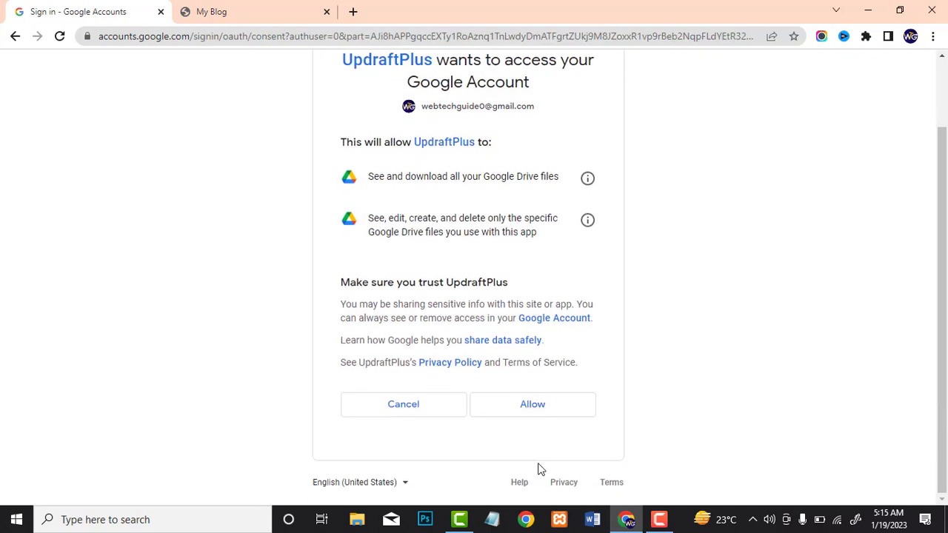
click(541, 404)
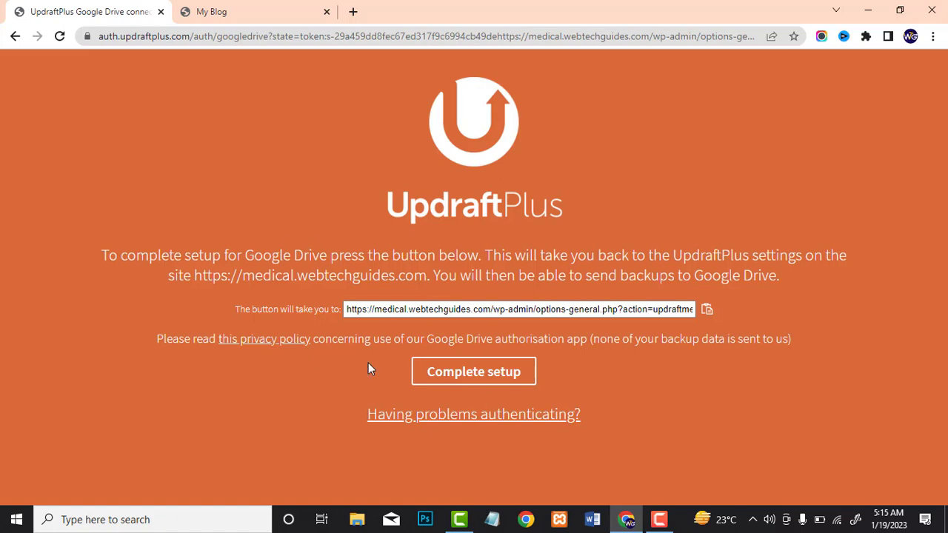
click(462, 378)
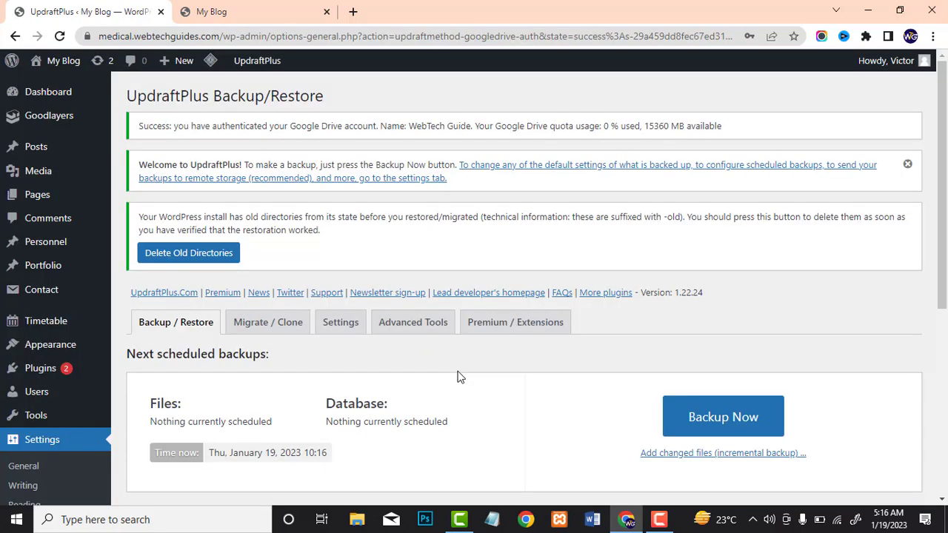
Reopen the UpdraftPlus settings and set both the files and database backup schedules to Weekly
scroll(454, 365, down, 5)
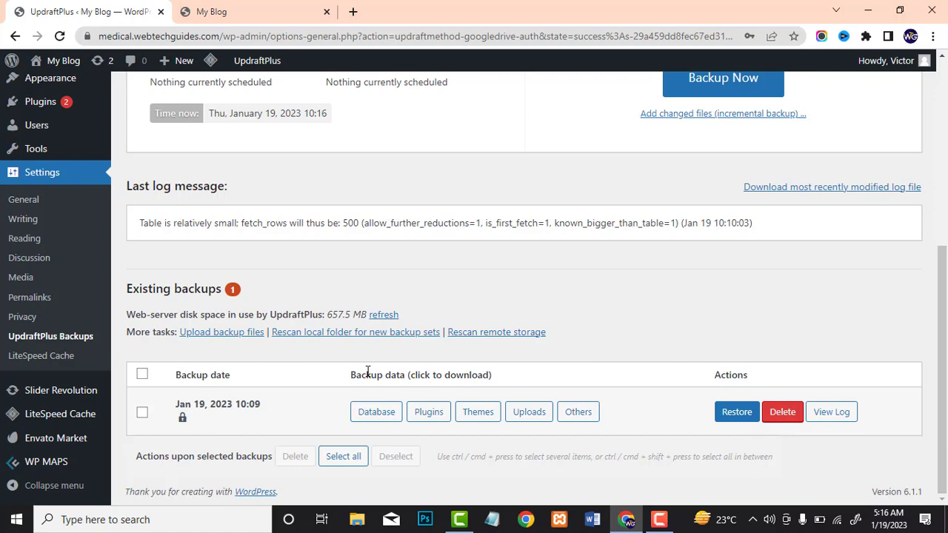
scroll(367, 372, up, 5)
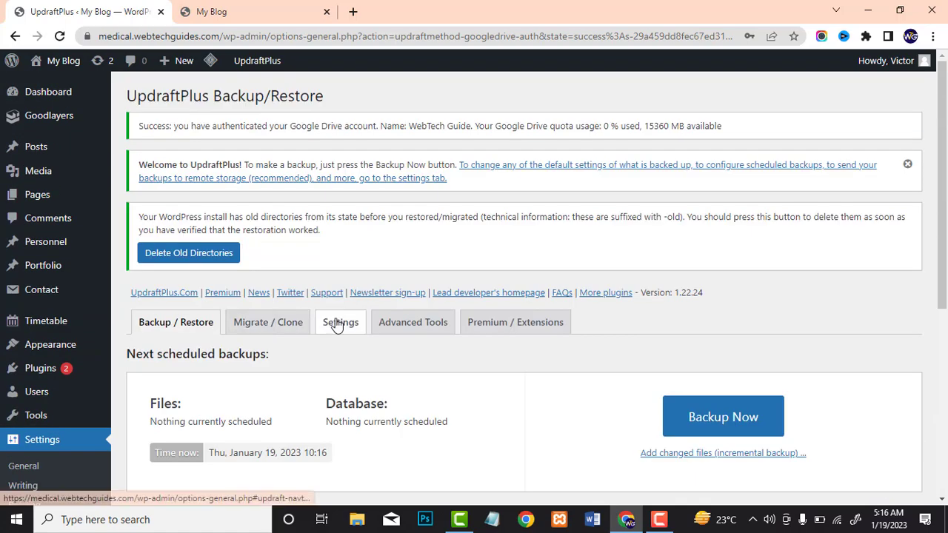
click(337, 325)
scroll(340, 281, down, 3)
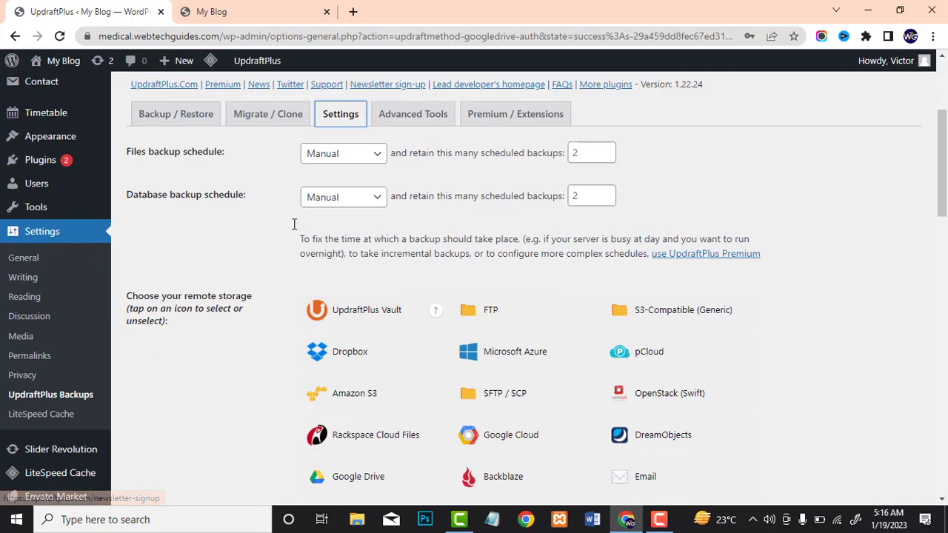
click(359, 160)
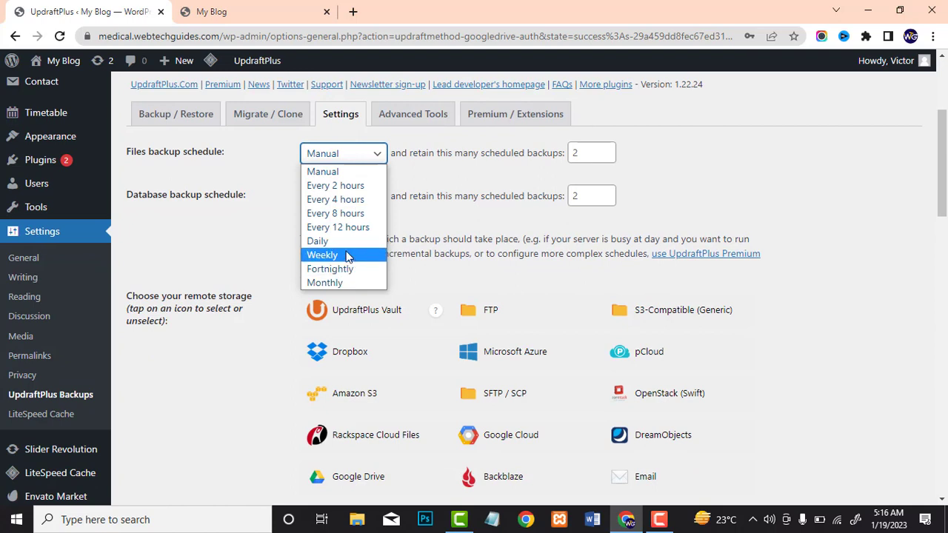
click(348, 254)
click(339, 196)
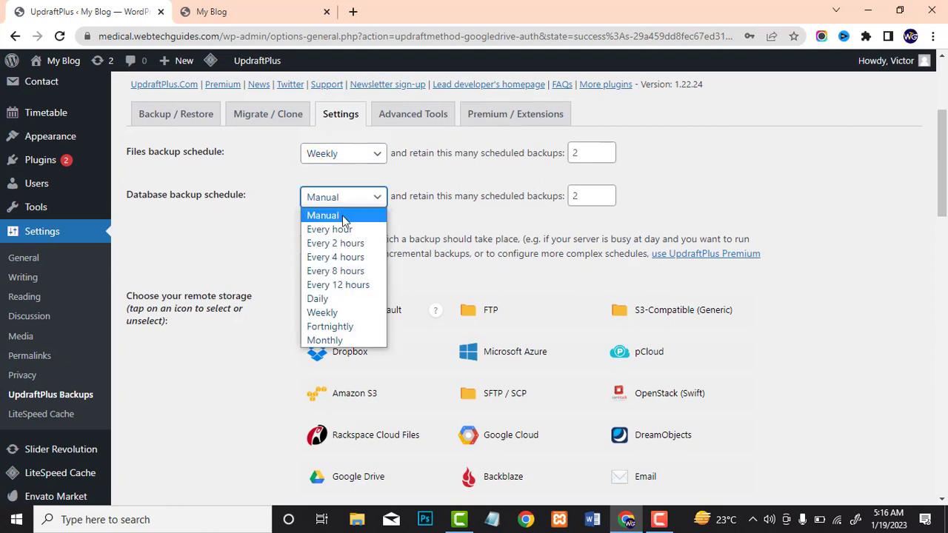
click(354, 311)
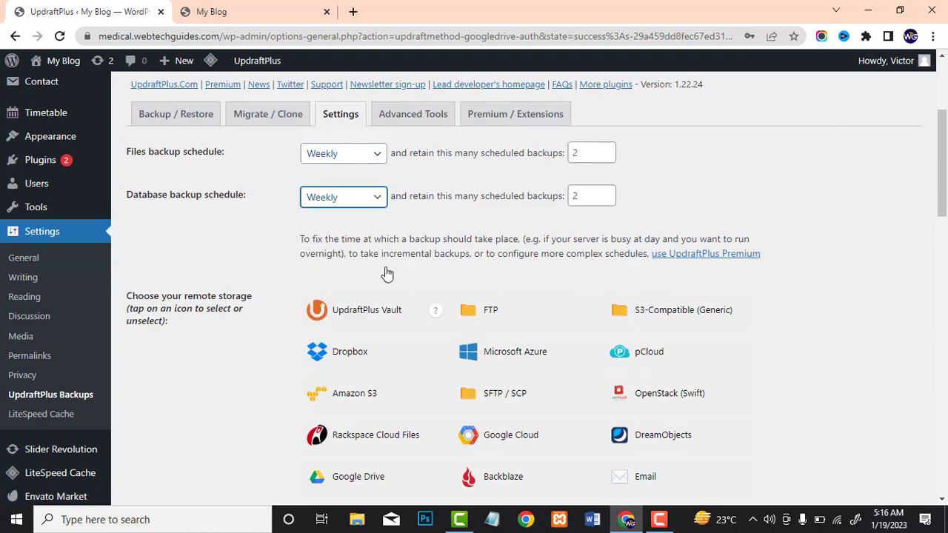
Set the files schedule to retain 4 backups and replace the database schedule's retention count
click(585, 152)
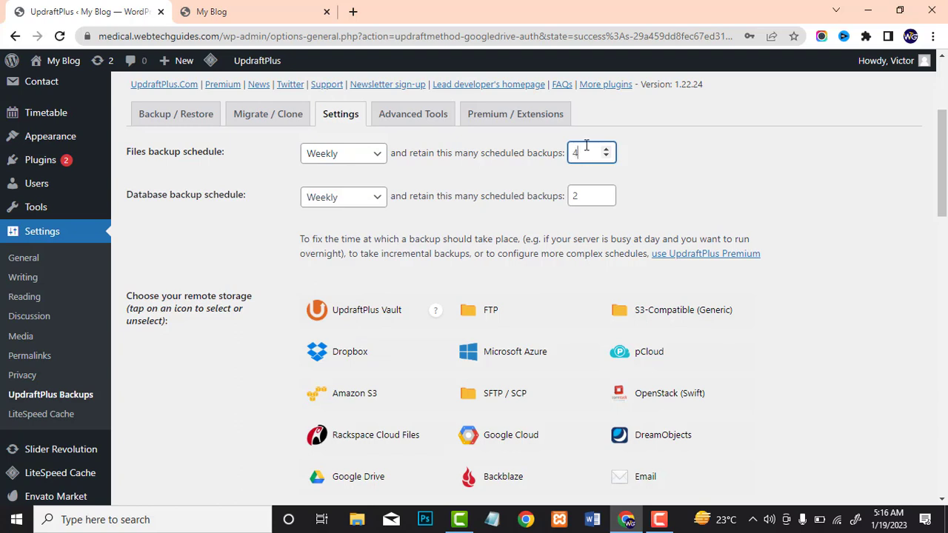
click(580, 195)
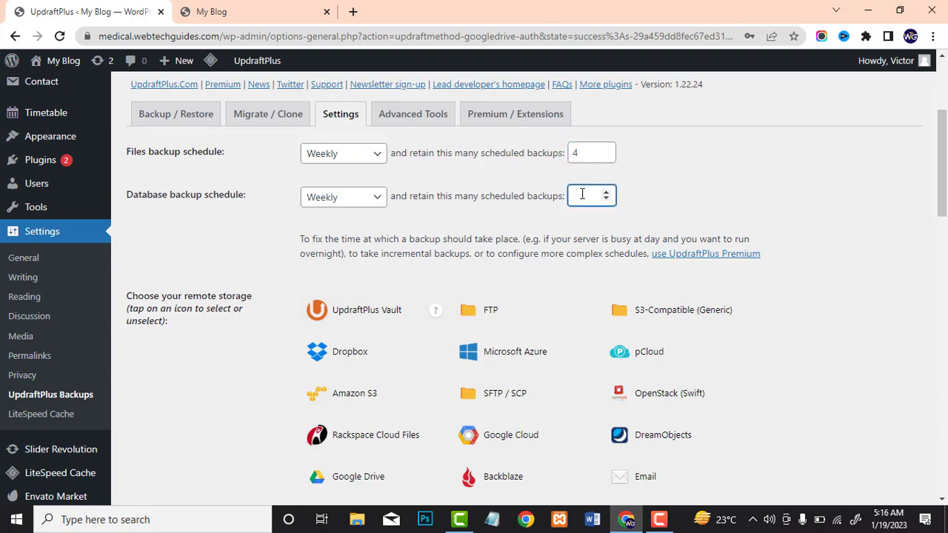
scroll(510, 210, down, 6)
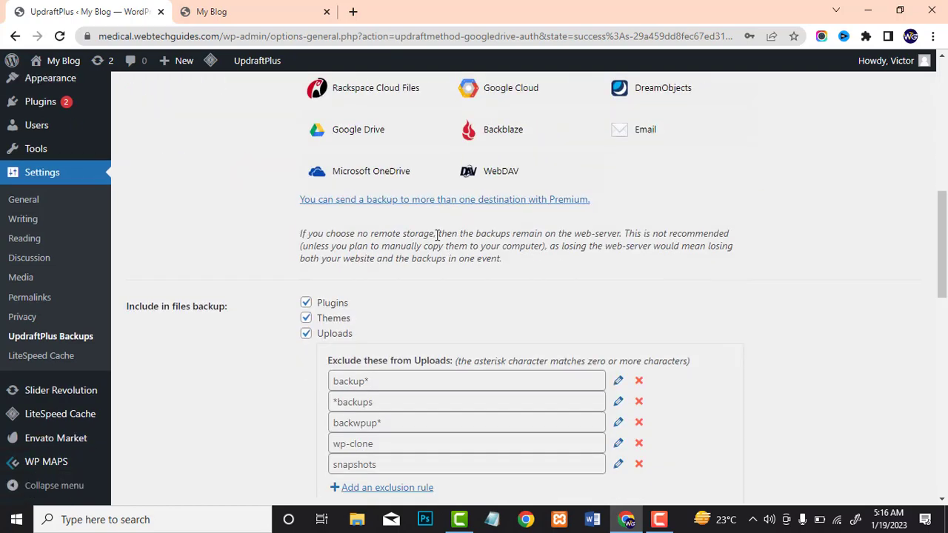
Select Google Drive again as the remote storage and save the UpdraftPlus settings
scroll(256, 265, up, 1)
scroll(333, 222, up, 3)
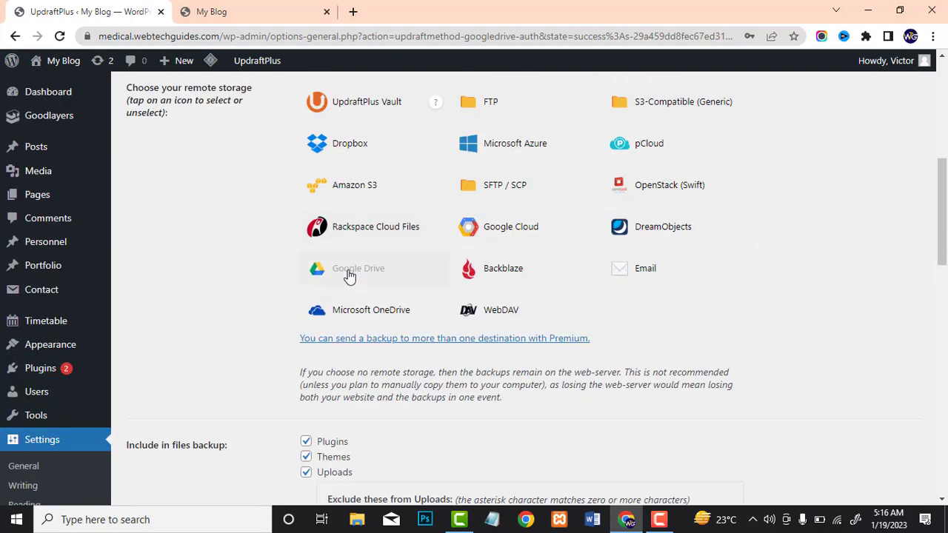
click(349, 273)
scroll(431, 277, down, 2)
scroll(322, 290, down, 15)
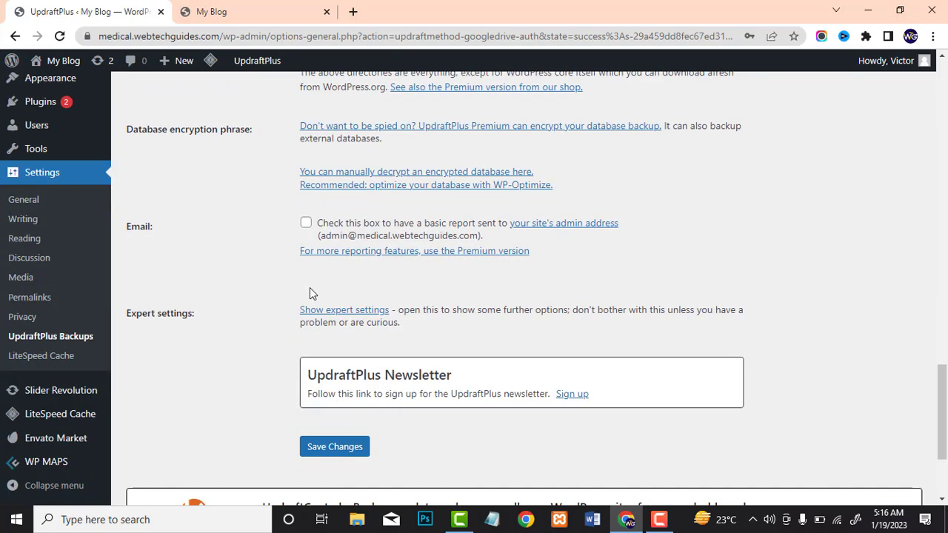
click(345, 378)
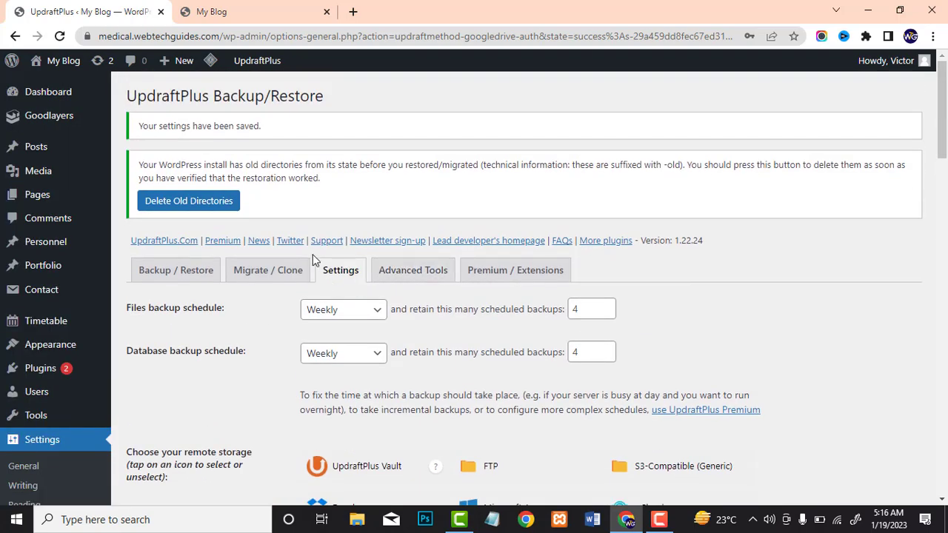
scroll(432, 236, down, 4)
scroll(433, 235, down, 6)
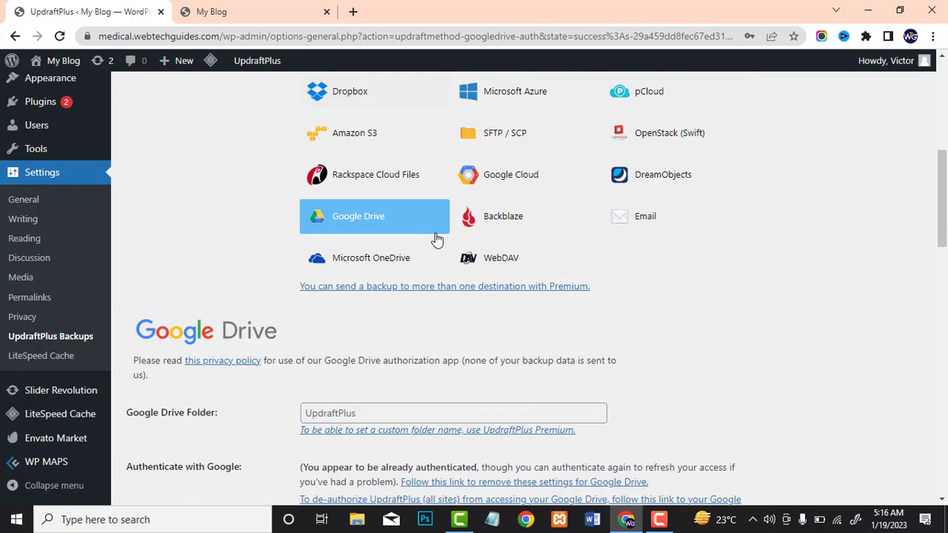
scroll(428, 289, down, 15)
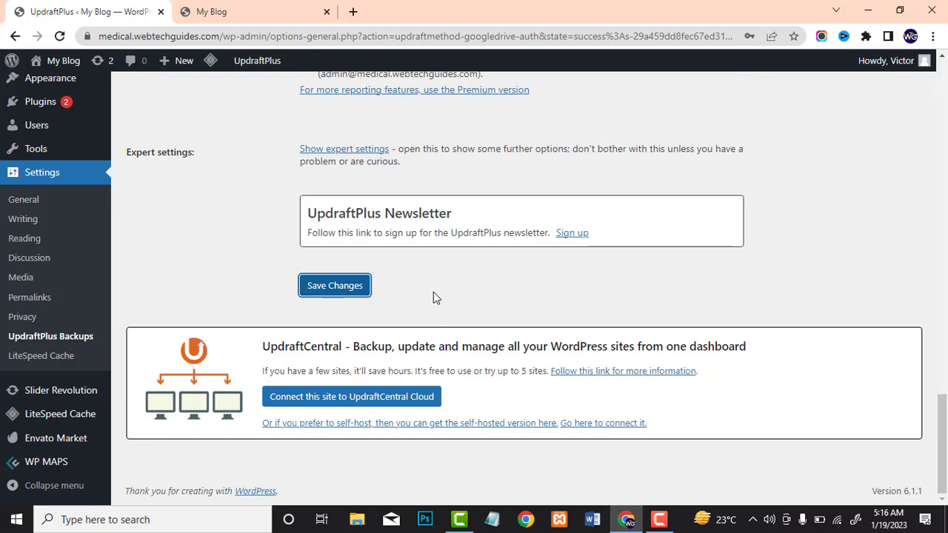
scroll(370, 304, up, 8)
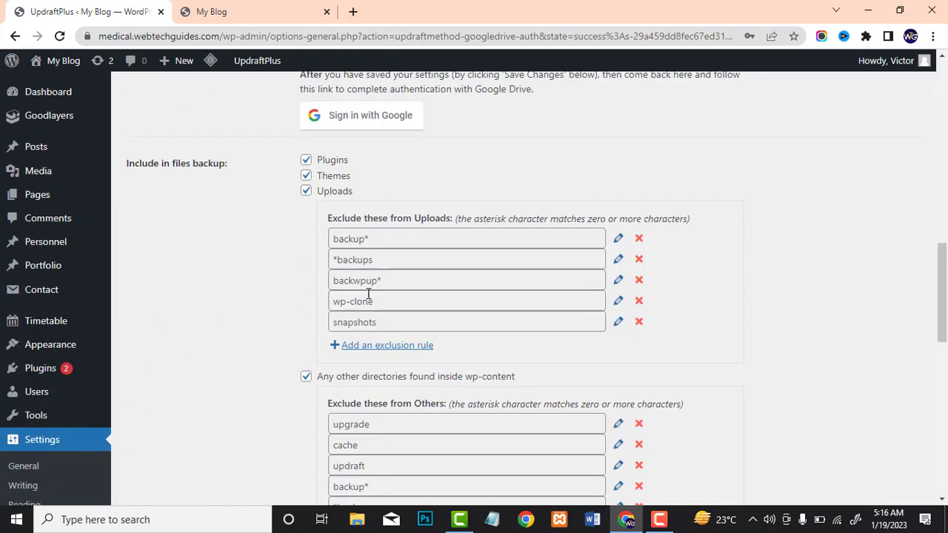